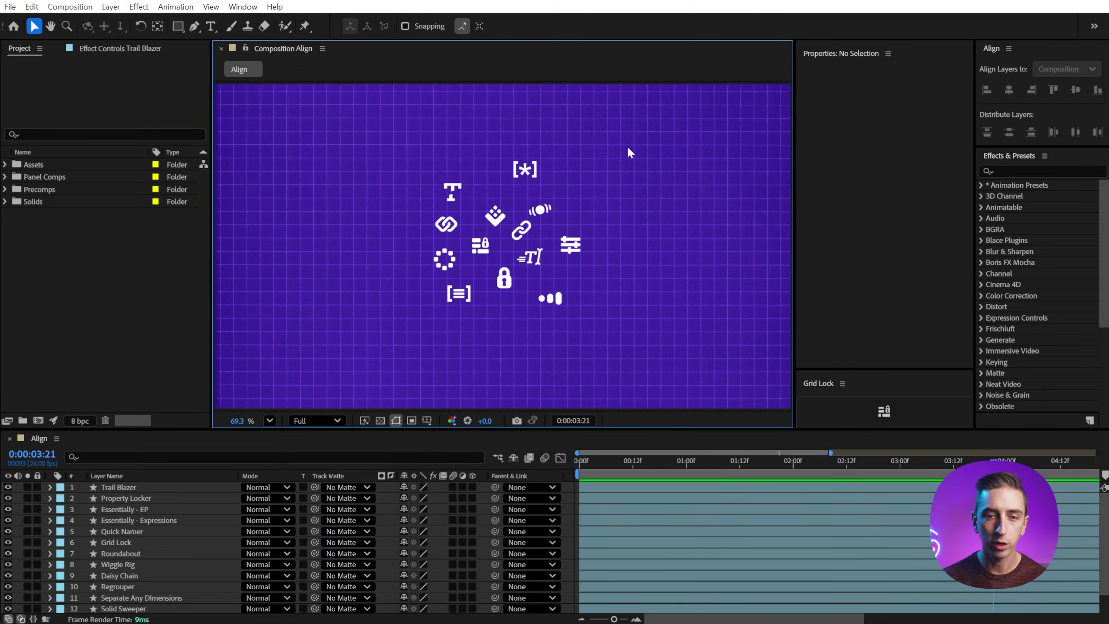
- Marquee-select all thirteen icon layers and keep Align Layers to set to Composition
{"action": "left_click_drag", "start_coordinate": [628, 148], "coordinate": [408, 322]}
{"action": "left_click", "coordinate": [651, 237]}
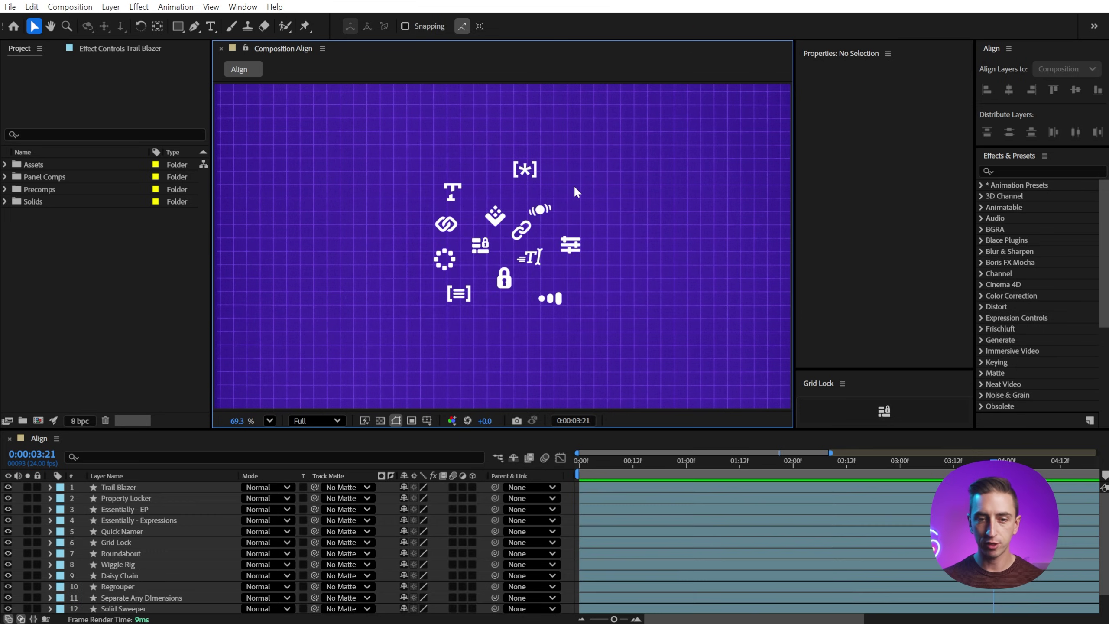
{"action": "left_click_drag", "start_coordinate": [638, 149], "coordinate": [424, 342]}
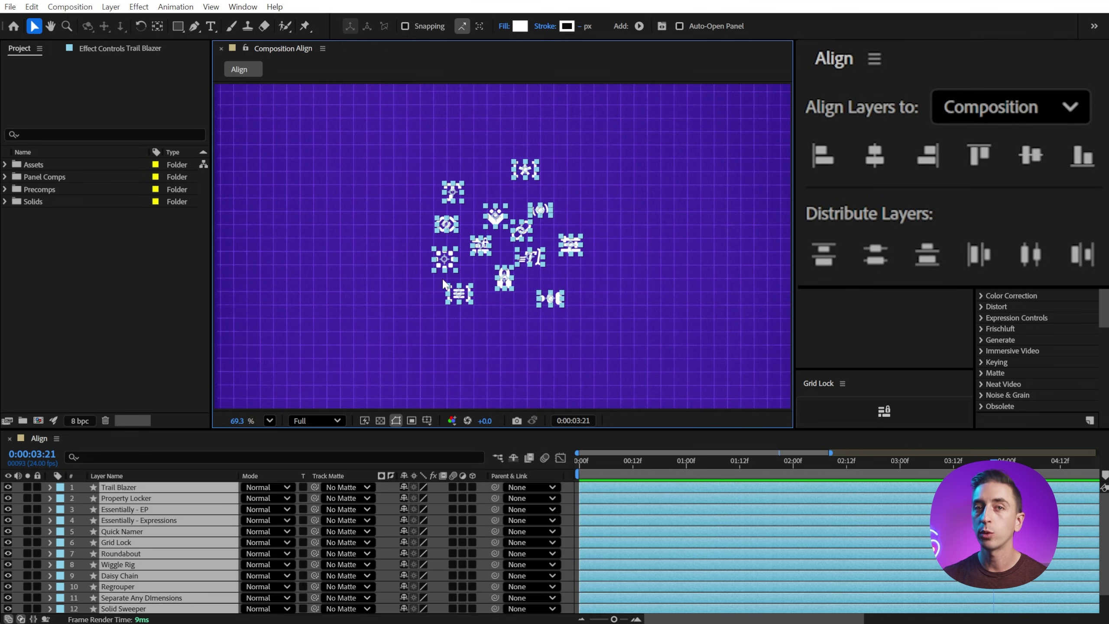
{"action": "left_click", "coordinate": [990, 108]}
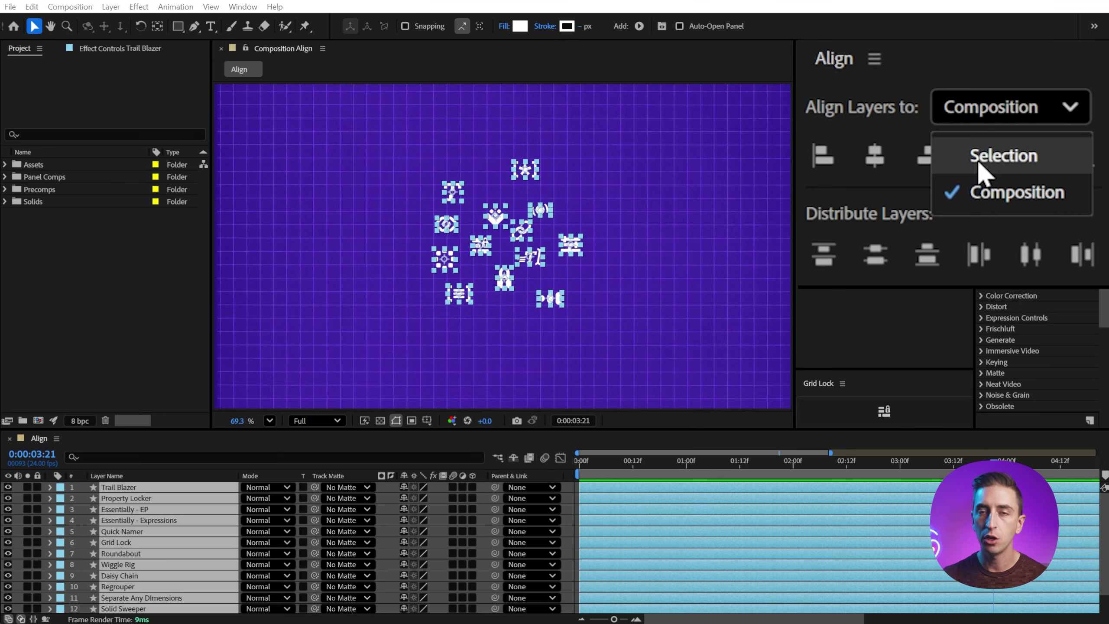
{"action": "left_click", "coordinate": [990, 194]}
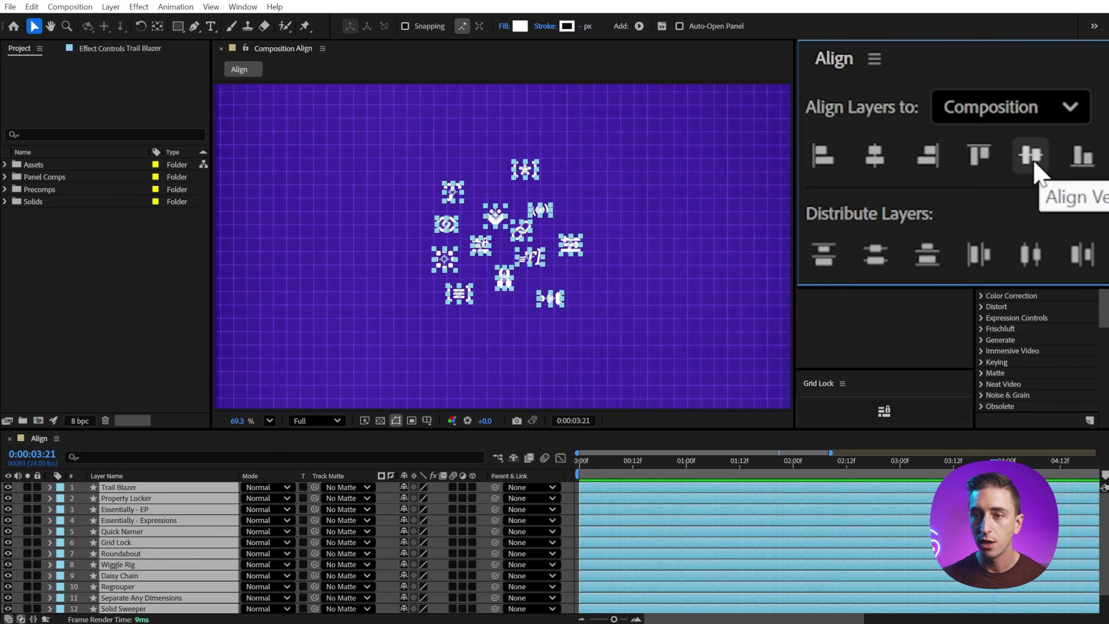
{"action": "left_click", "coordinate": [823, 156]}
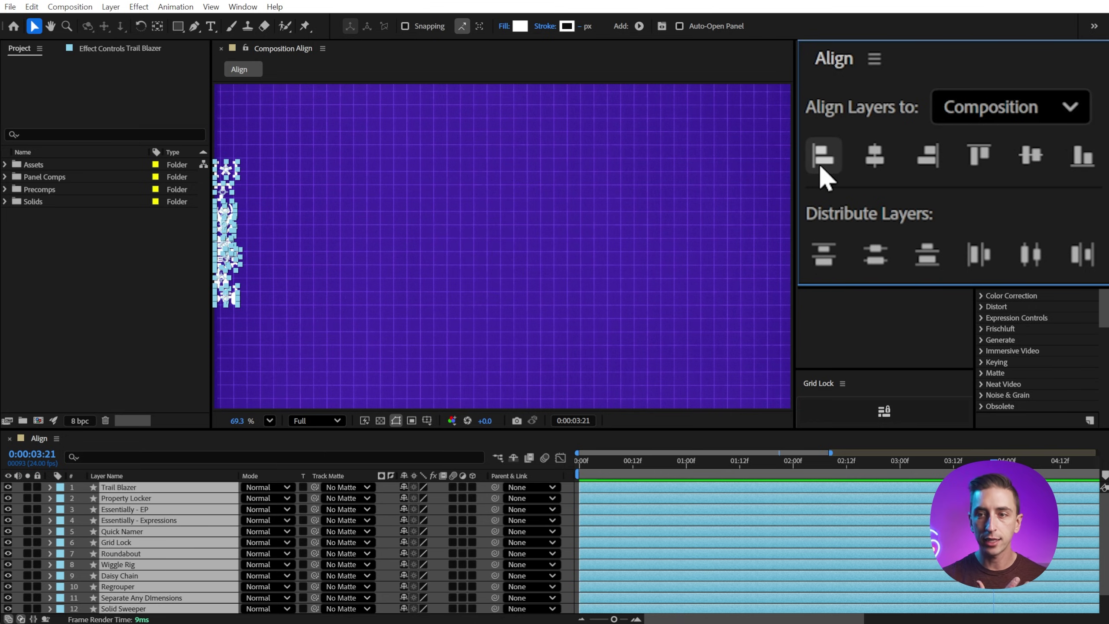
{"action": "left_click", "coordinate": [298, 181]}
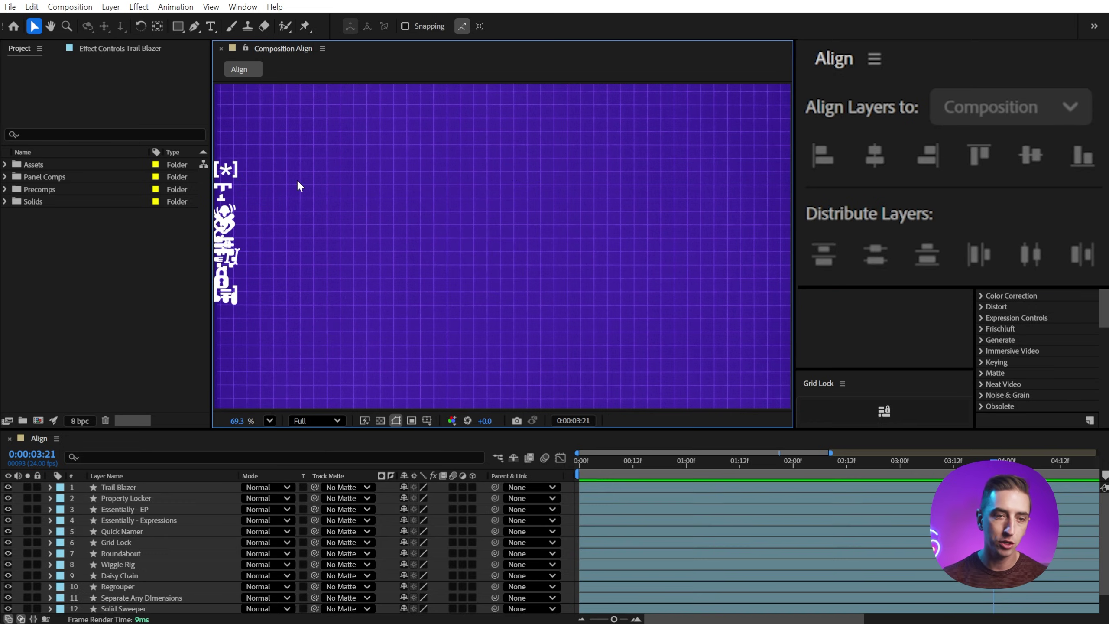
{"action": "right_click", "coordinate": [231, 165]}
{"action": "left_click", "coordinate": [243, 115]}
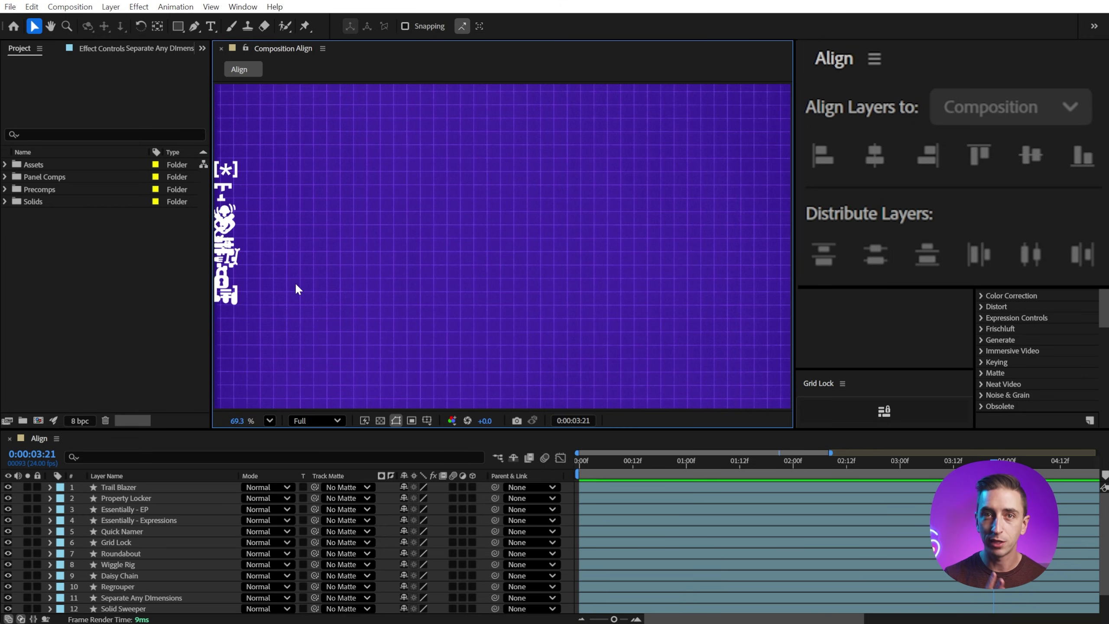
{"action": "key", "text": "ctrl+z"}
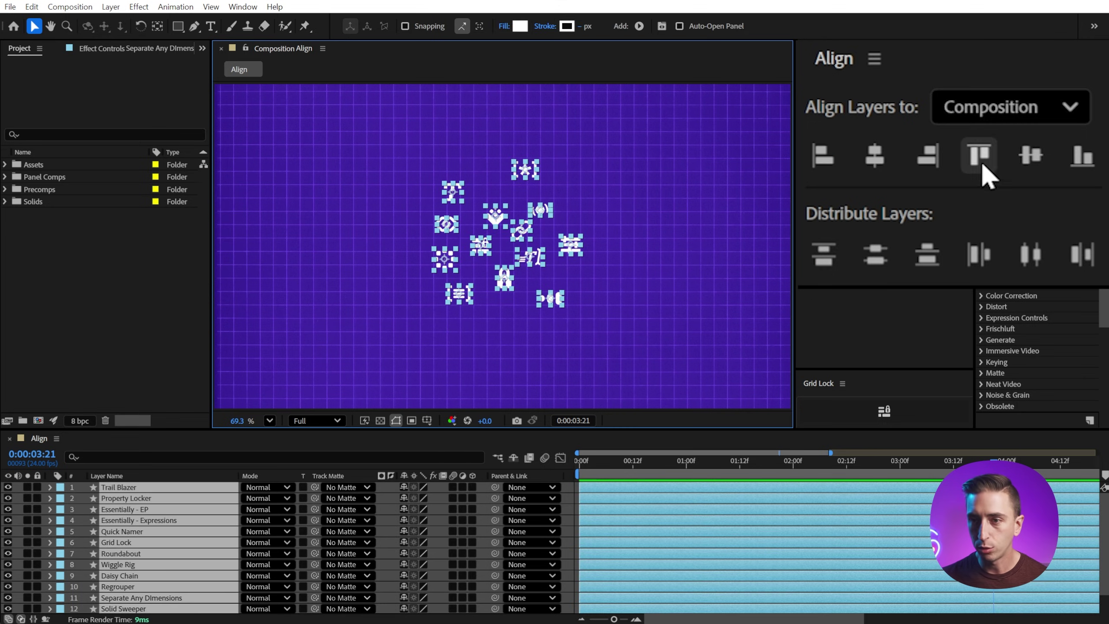
{"action": "left_click", "coordinate": [983, 163]}
{"action": "left_click", "coordinate": [707, 191]}
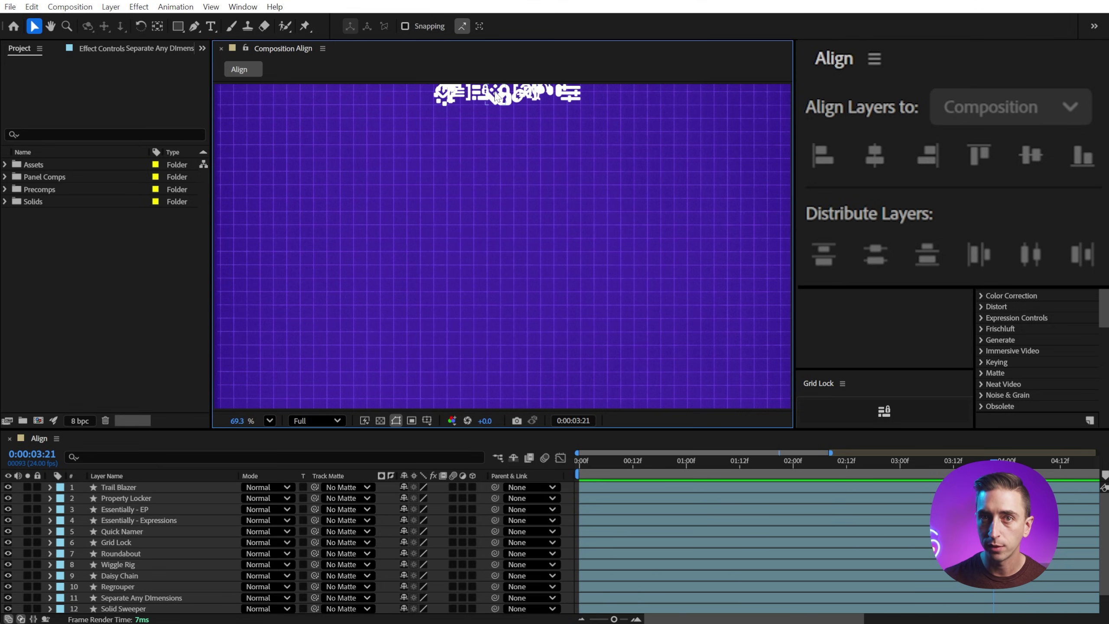
{"action": "left_click_drag", "start_coordinate": [421, 126], "coordinate": [588, 81]}
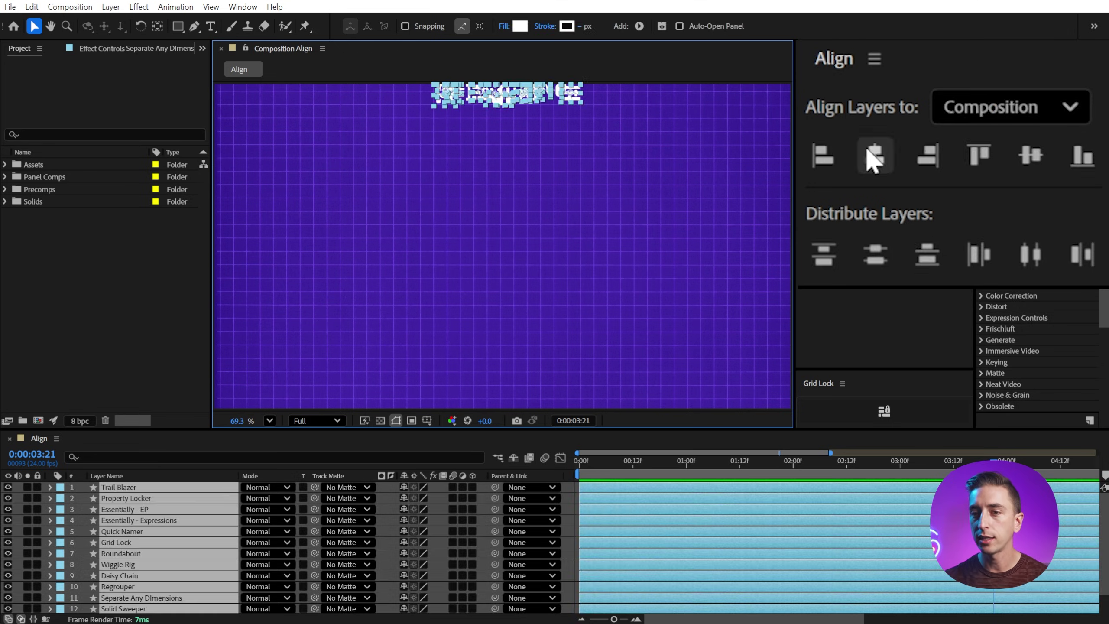
{"action": "left_click", "coordinate": [867, 148]}
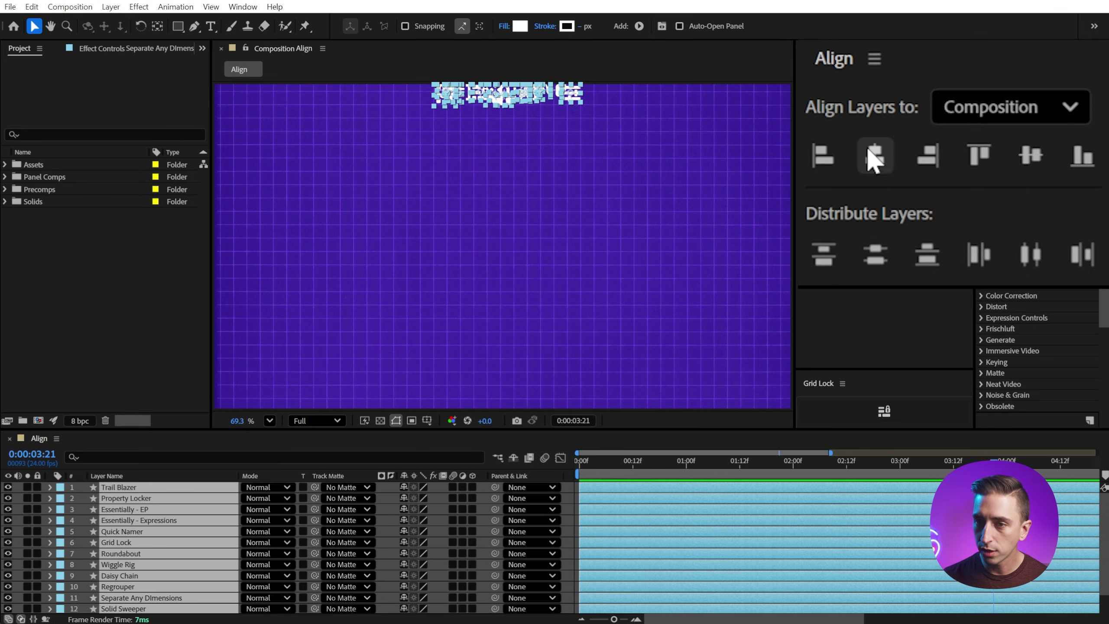
{"action": "left_click", "coordinate": [1032, 158]}
{"action": "key", "text": "ctrl+z"}
{"action": "key", "text": "ctrl+z"}
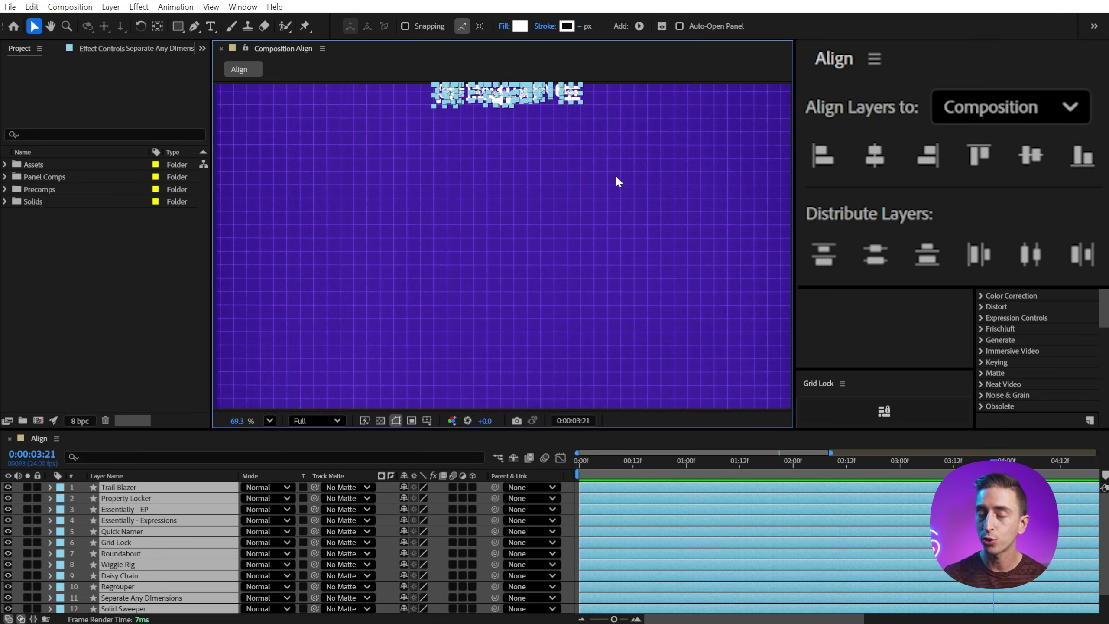
{"action": "key", "text": "ctrl+shift+z"}
{"action": "key", "text": "ctrl+shift+z"}
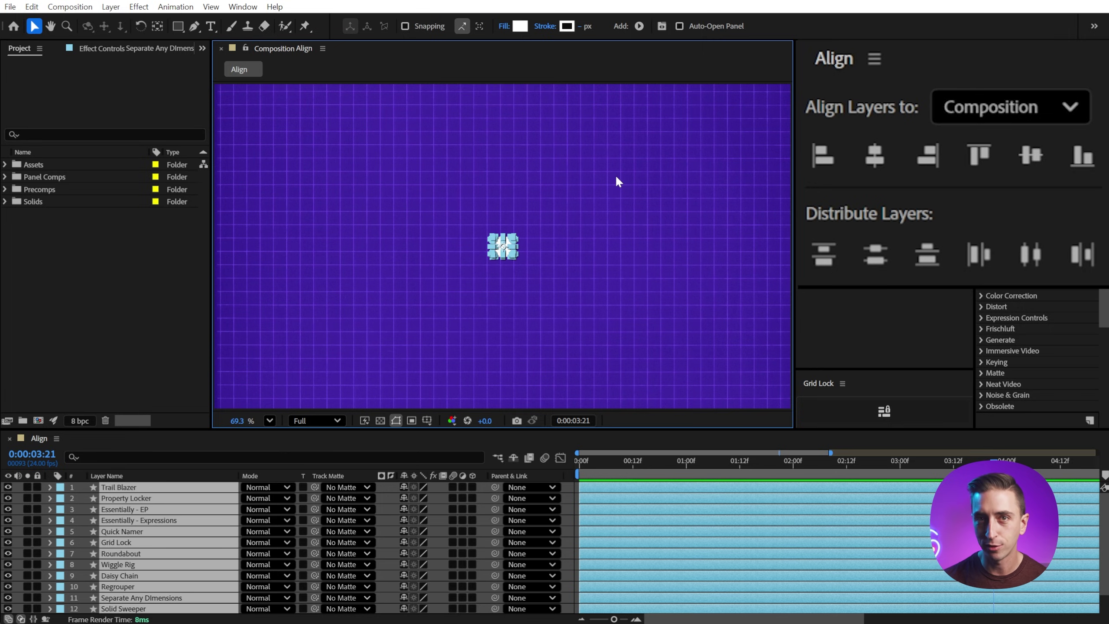
{"action": "key", "text": "ctrl+z"}
{"action": "key", "text": "ctrl+z"}
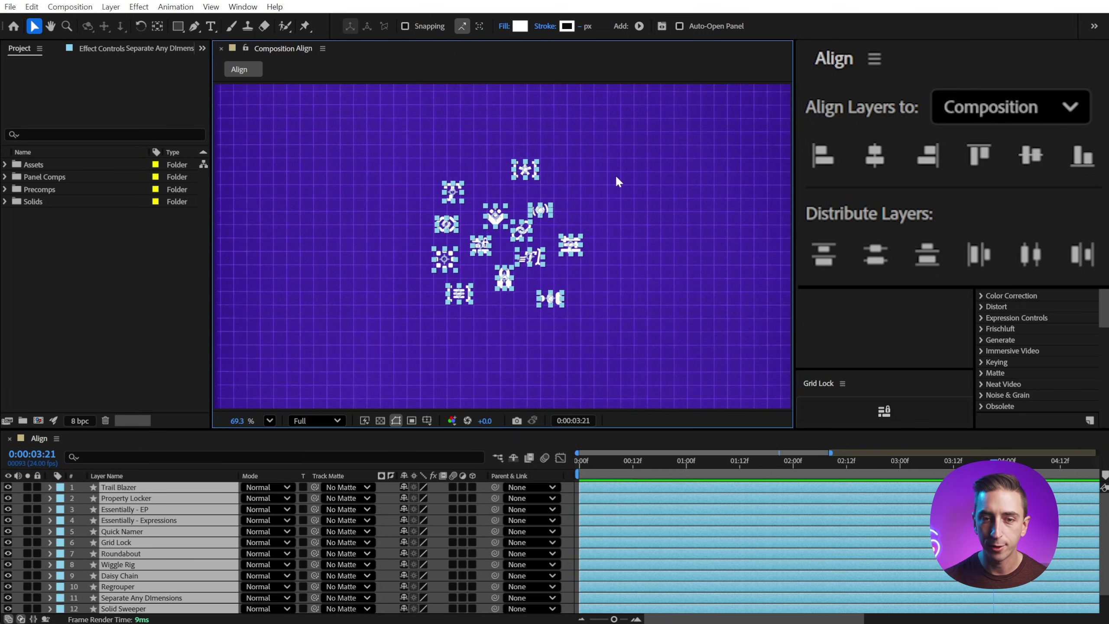
- Switch the alignment reference to Selection and move the icon cluster toward the upper right
{"action": "left_click", "coordinate": [998, 109]}
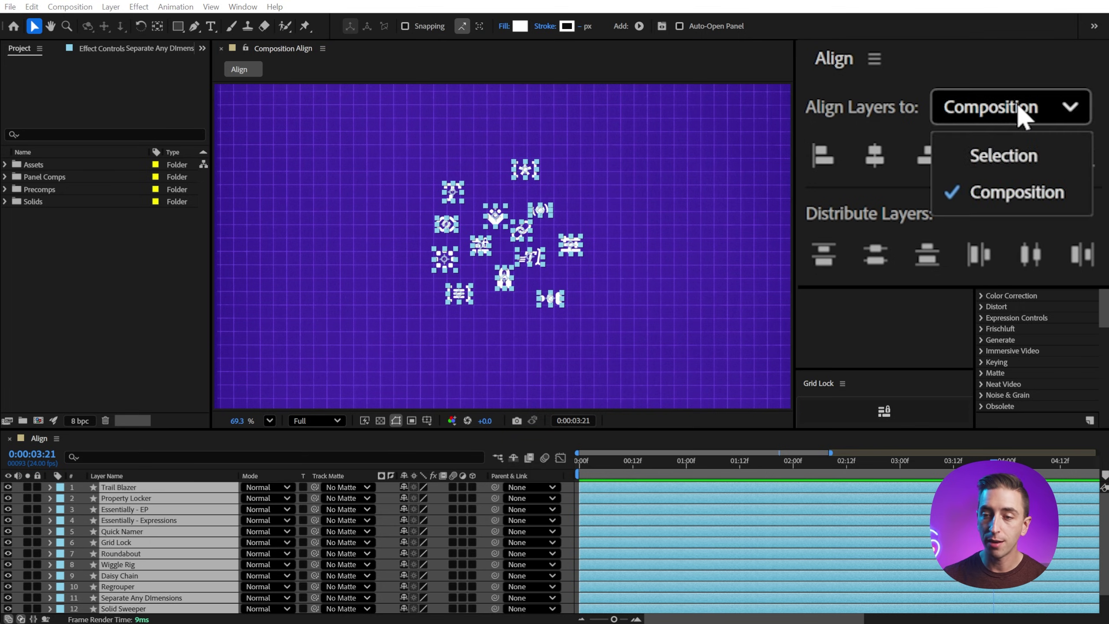
{"action": "left_click", "coordinate": [1006, 158]}
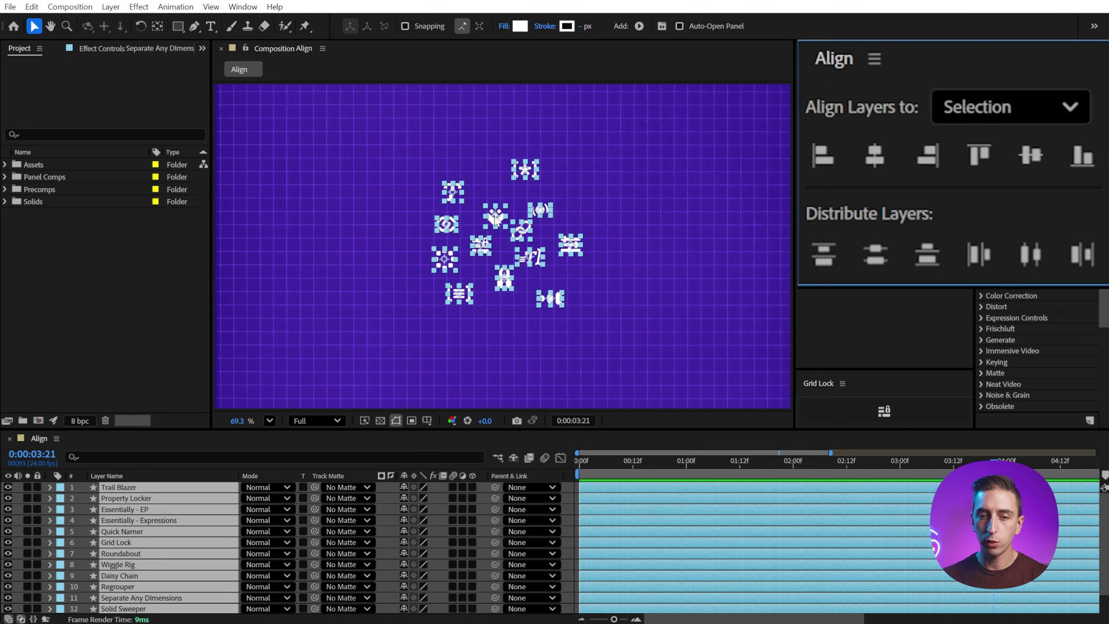
{"action": "left_click_drag", "start_coordinate": [668, 214], "coordinate": [826, 146]}
{"action": "left_click", "coordinate": [934, 205]}
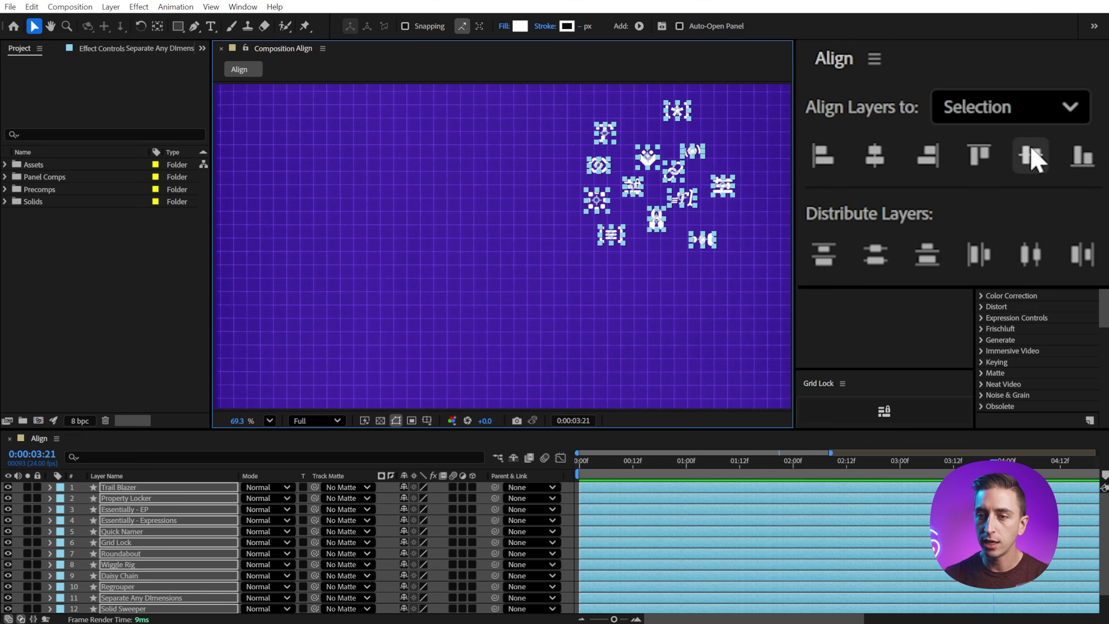
- Try Align Vertical Center, undo it, and bottom-align the icons instead
{"action": "left_click", "coordinate": [1030, 153]}
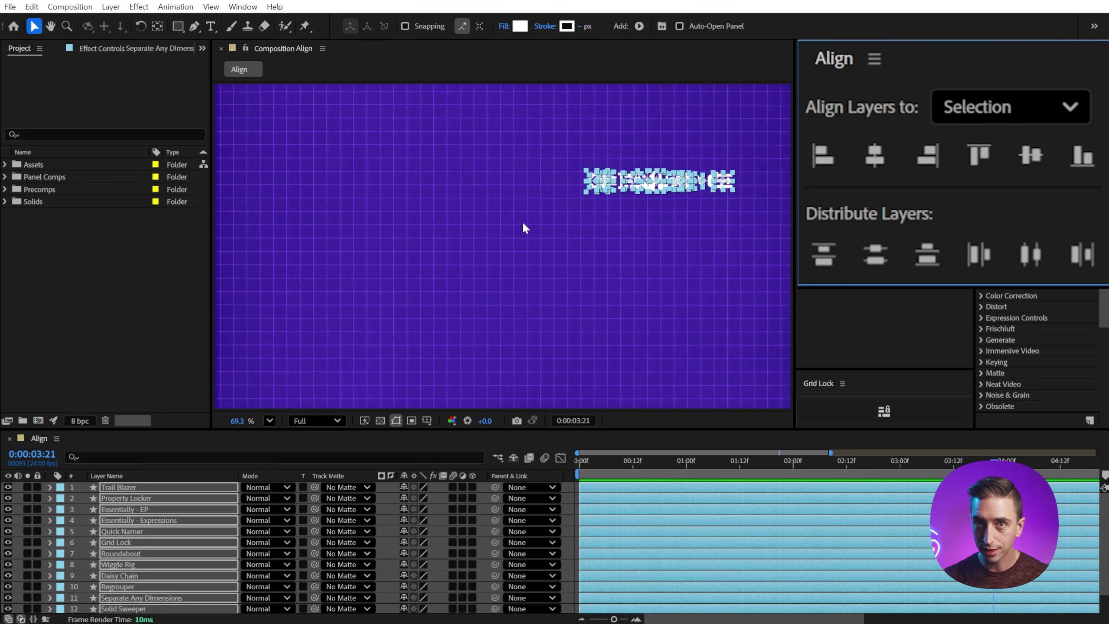
{"action": "left_click", "coordinate": [619, 200]}
{"action": "key", "text": "ctrl+z"}
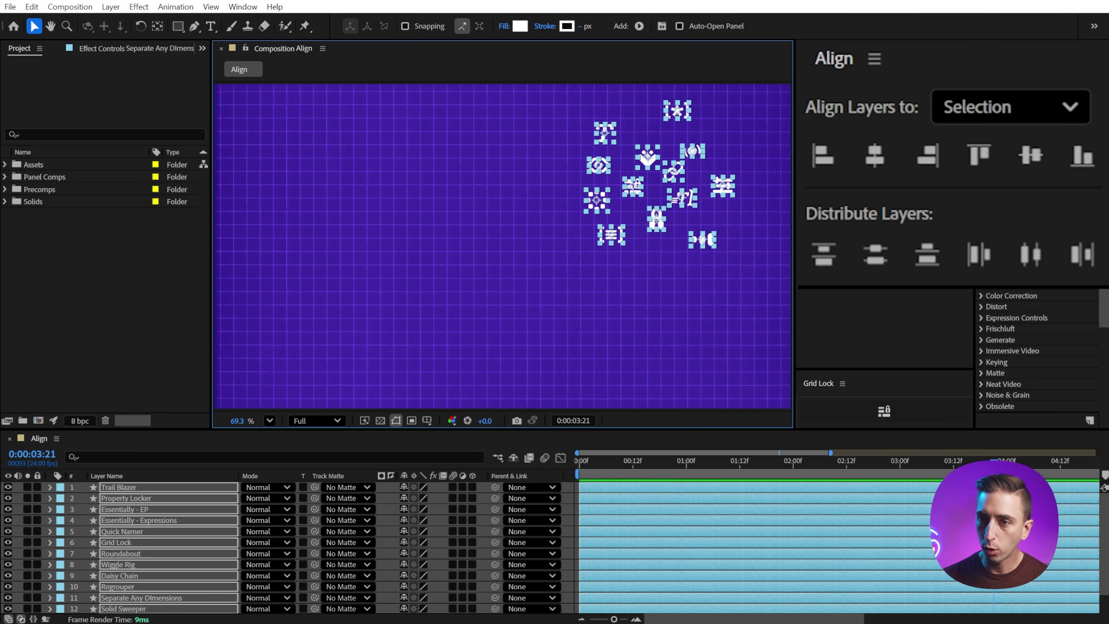
{"action": "left_click", "coordinate": [1082, 155]}
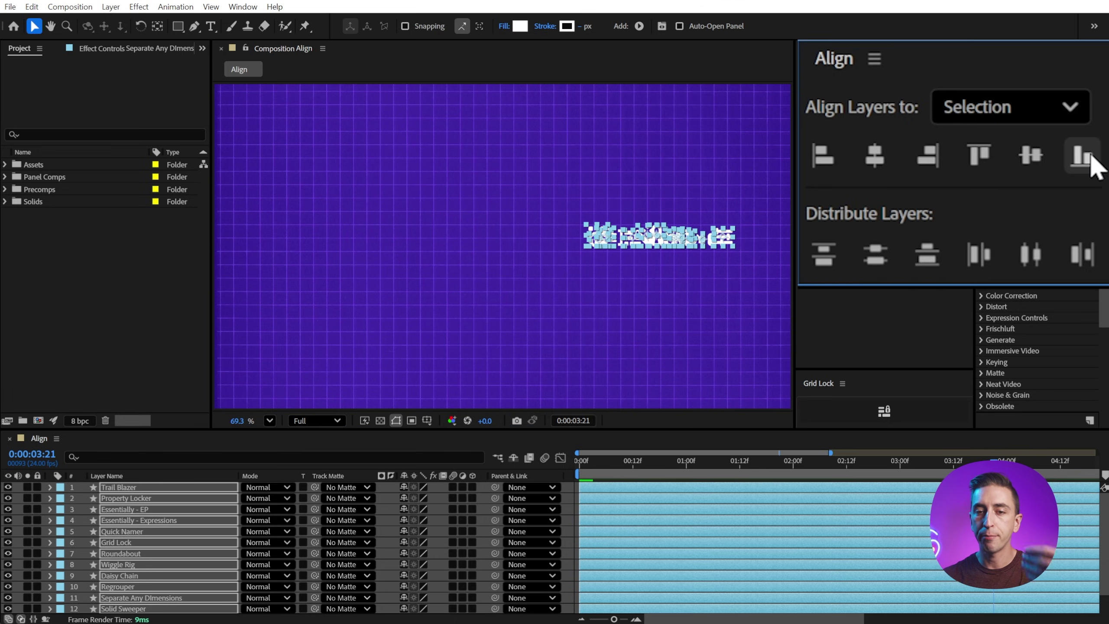
{"action": "left_click", "coordinate": [606, 256]}
{"action": "key", "text": "ctrl+z"}
{"action": "key", "text": "ctrl+shift+z"}
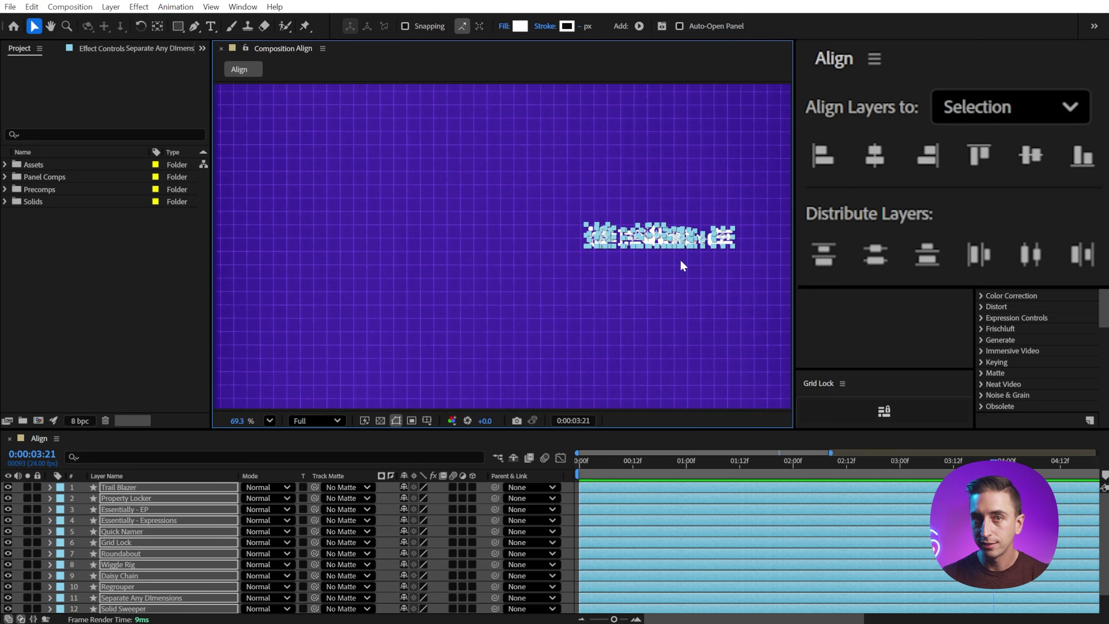
- Undo the bottom alignment, enlarge the lock icon, then reselect all icons and bottom-align them
{"action": "left_click", "coordinate": [631, 251]}
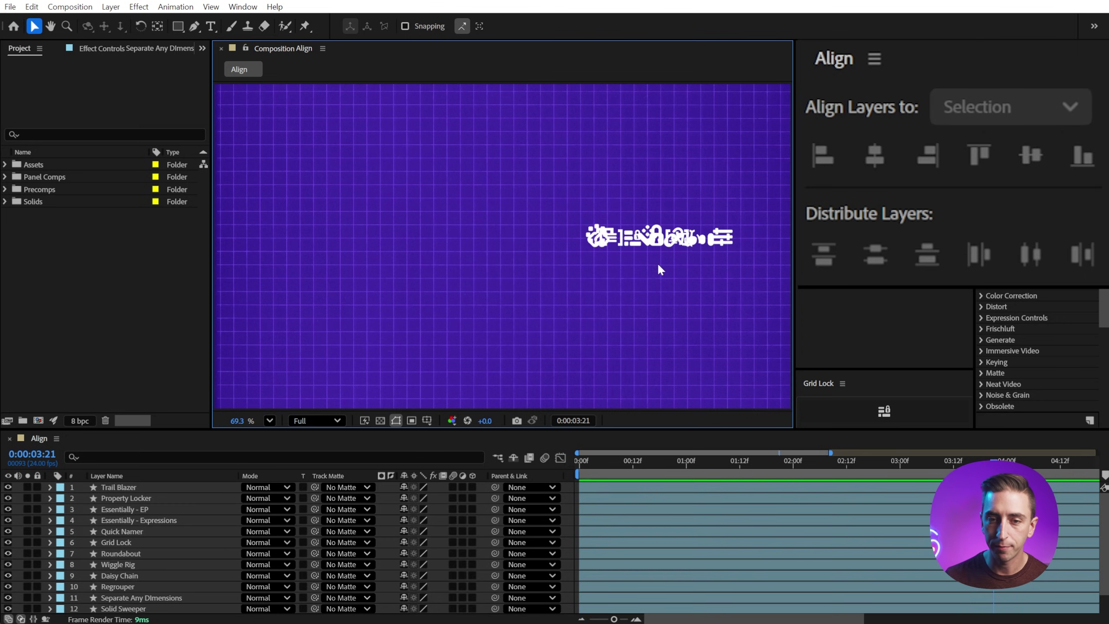
{"action": "key", "text": "ctrl+z"}
{"action": "left_click", "coordinate": [657, 221]}
{"action": "left_click_drag", "start_coordinate": [668, 228], "coordinate": [521, 289]}
{"action": "left_click_drag", "start_coordinate": [450, 370], "coordinate": [747, 90]}
{"action": "left_click", "coordinate": [1084, 156]}
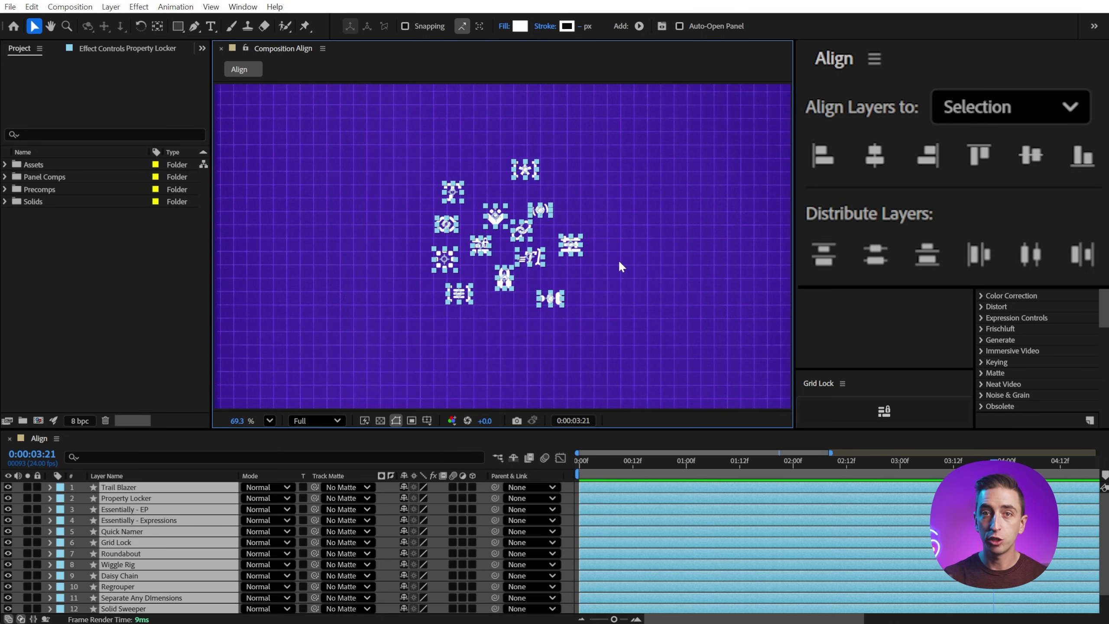
- Center the icons in a row, distribute them against the composition, then set Align Layers to Selection
{"action": "left_click", "coordinate": [1034, 159]}
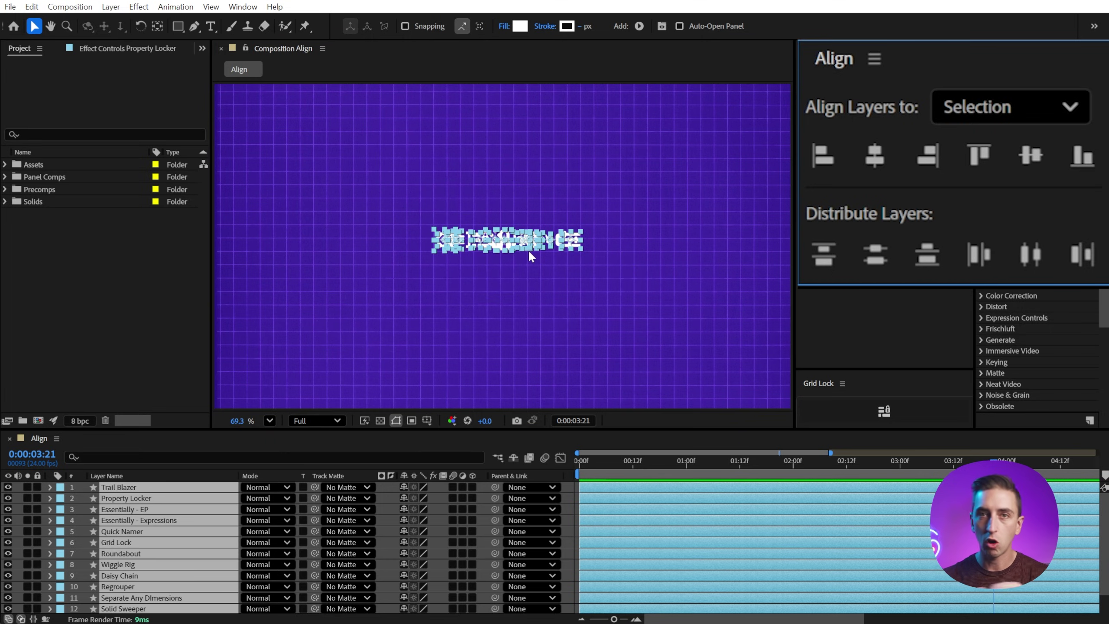
{"action": "left_click", "coordinate": [1004, 107]}
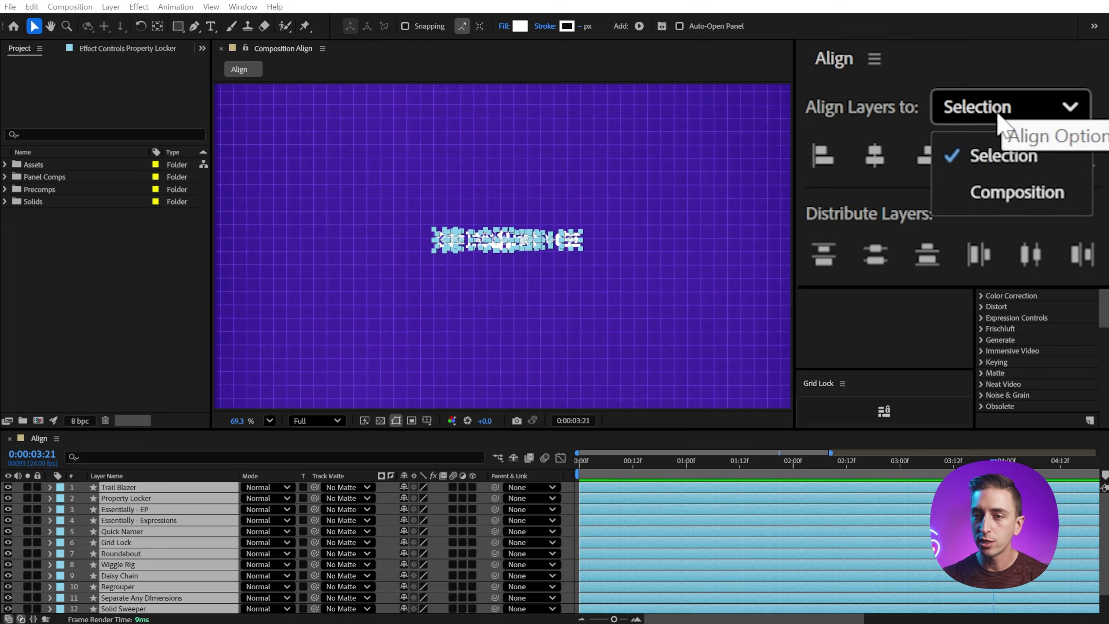
{"action": "left_click", "coordinate": [1007, 187]}
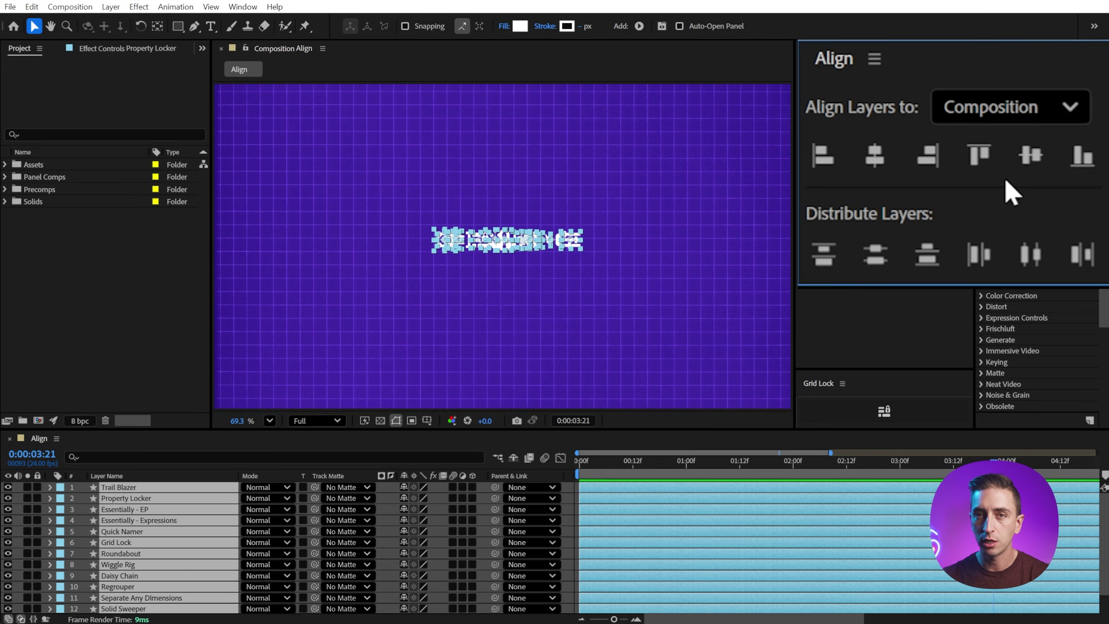
{"action": "left_click", "coordinate": [1015, 257]}
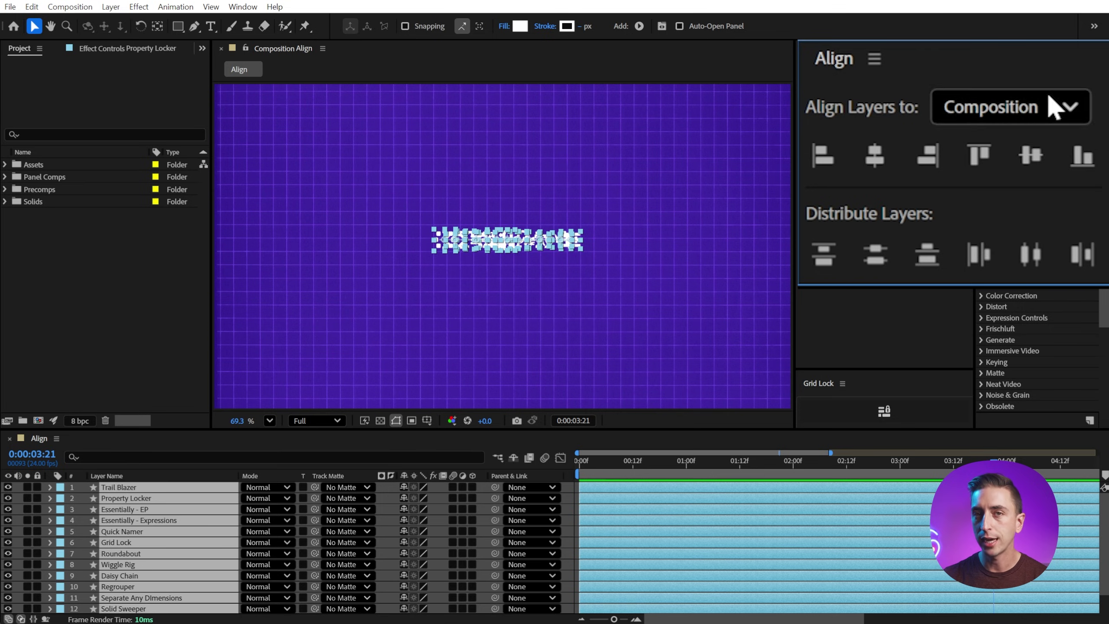
{"action": "left_click", "coordinate": [1033, 111]}
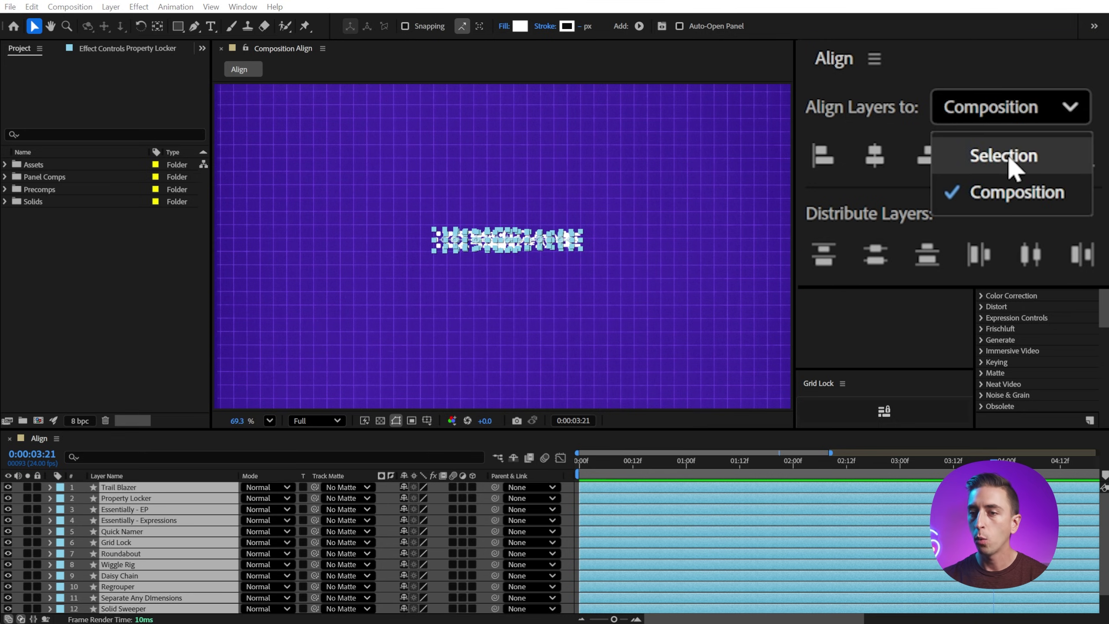
{"action": "left_click", "coordinate": [1009, 158]}
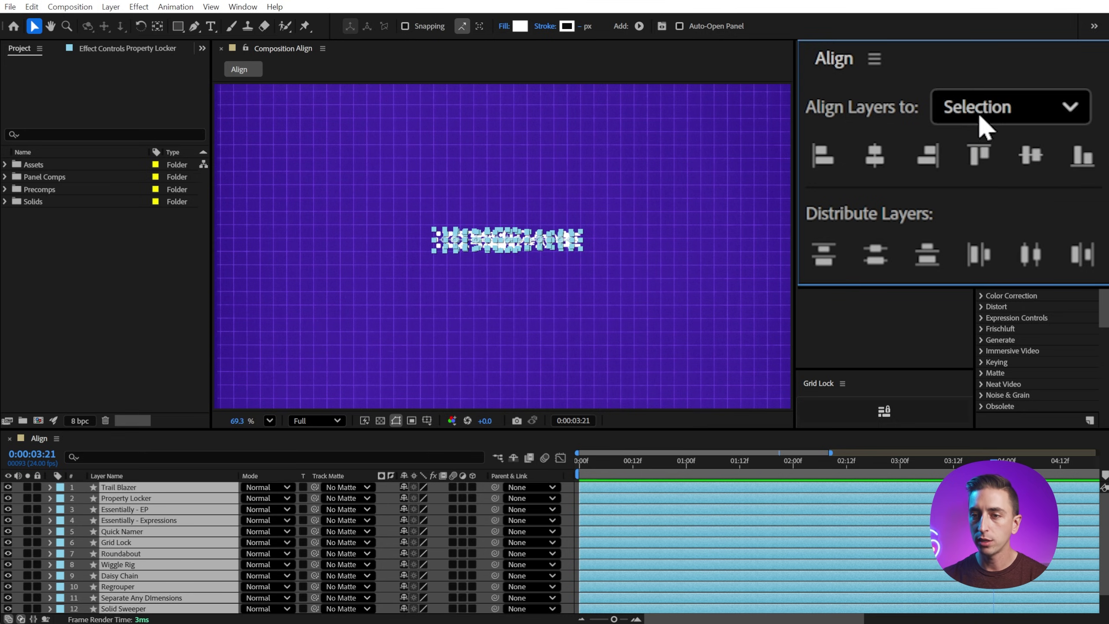
- Align Roundabout to the composition's left edge and Essentially - Expressions to its right edge
{"action": "left_click", "coordinate": [621, 267]}
{"action": "key", "text": "KP_7"}
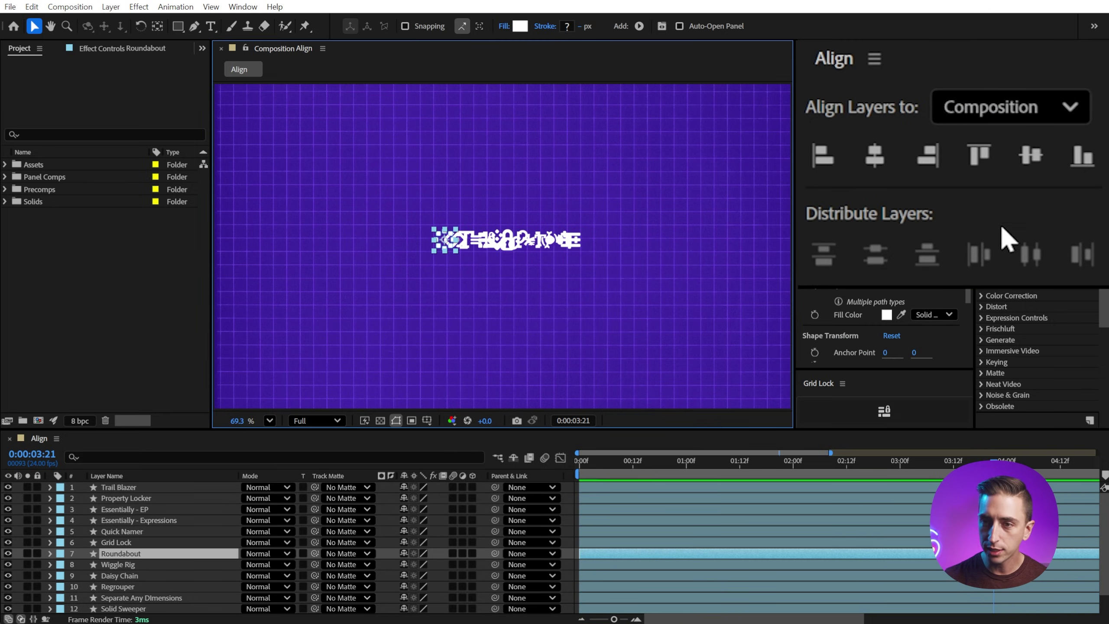
{"action": "left_click", "coordinate": [823, 157]}
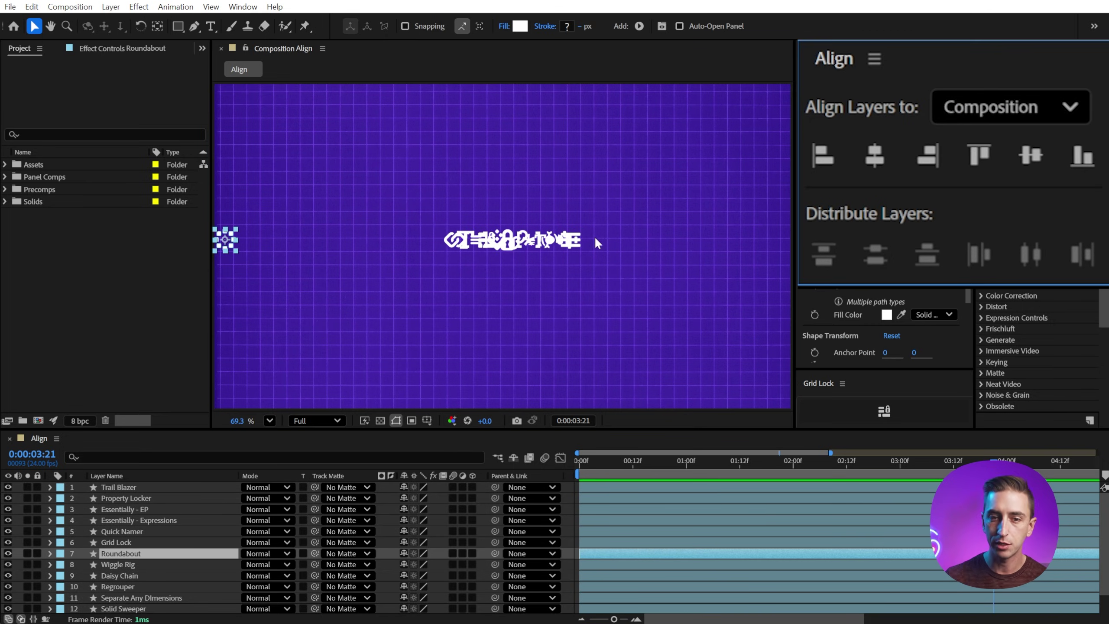
{"action": "left_click", "coordinate": [581, 242]}
{"action": "left_click", "coordinate": [926, 157]}
- Distribute horizontal centers across all icons in the row, then deselect
{"action": "left_click_drag", "start_coordinate": [784, 275], "coordinate": [252, 231]}
{"action": "left_click", "coordinate": [1031, 256]}
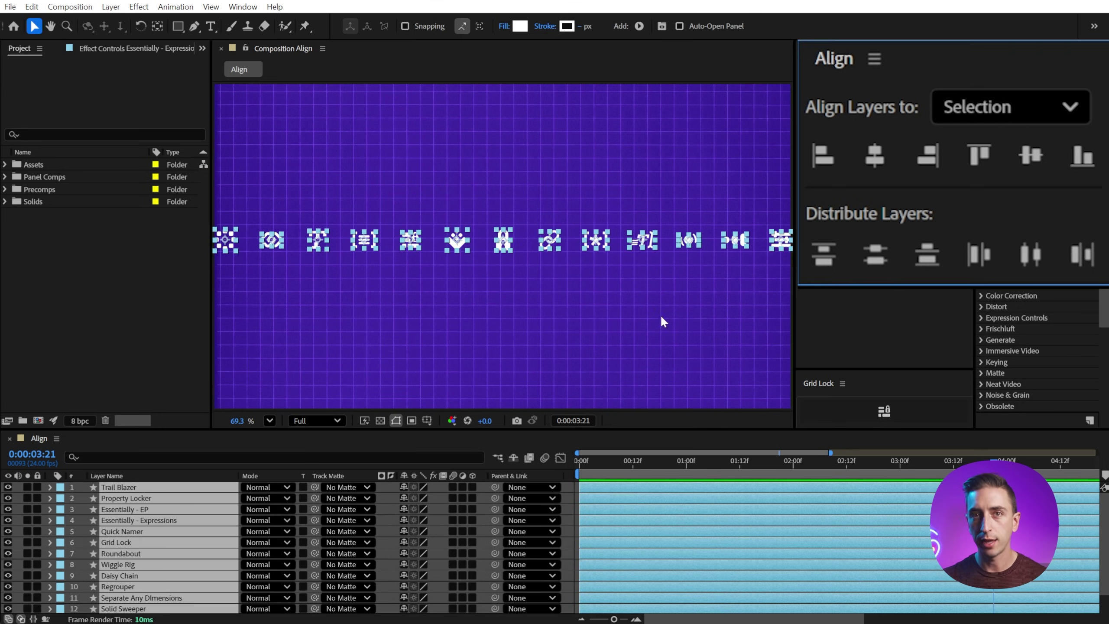
{"action": "left_click", "coordinate": [651, 309]}
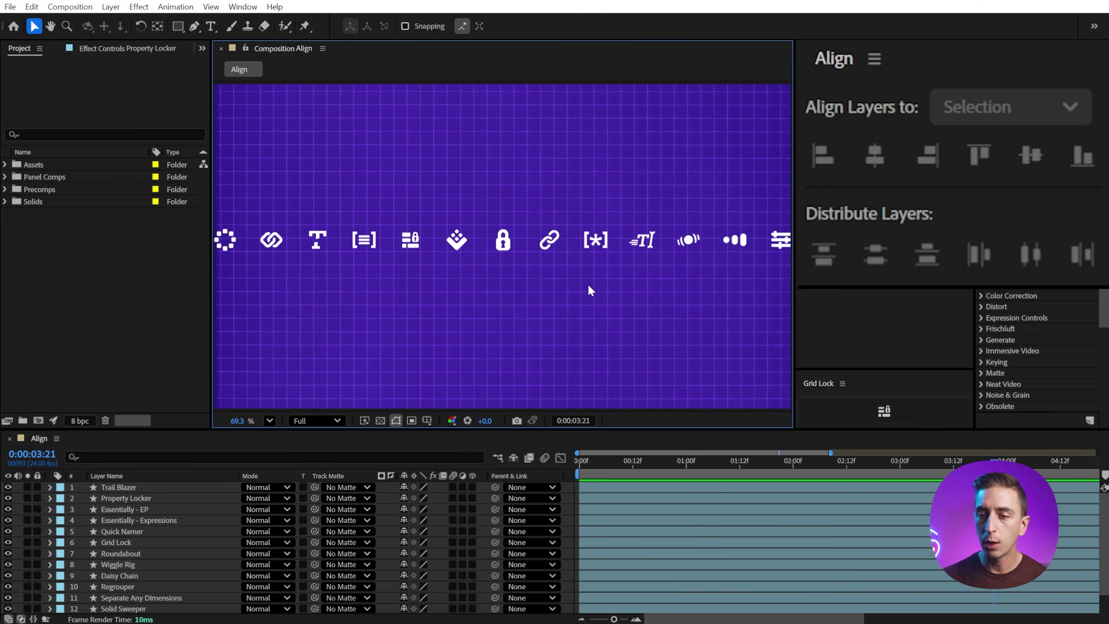
- Select Quick Namer, Split Text and Grid Lock, then redistribute all icons' horizontal centers
{"action": "left_click", "coordinate": [658, 232]}
{"action": "left_click", "coordinate": [318, 243]}
{"action": "left_click", "coordinate": [418, 247]}
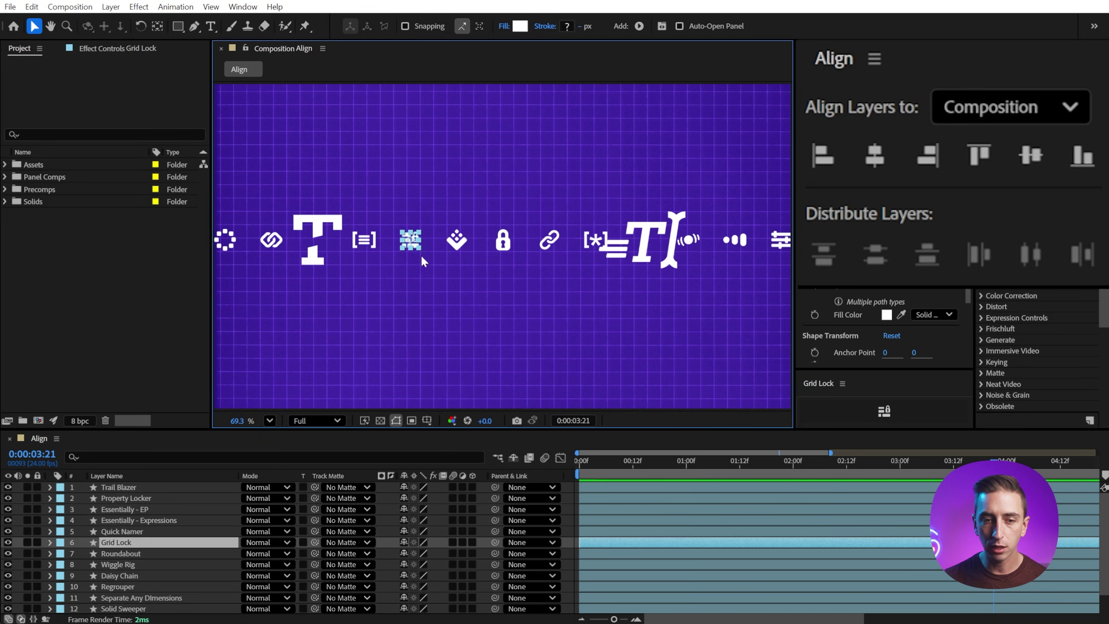
{"action": "left_click_drag", "start_coordinate": [785, 277], "coordinate": [227, 179]}
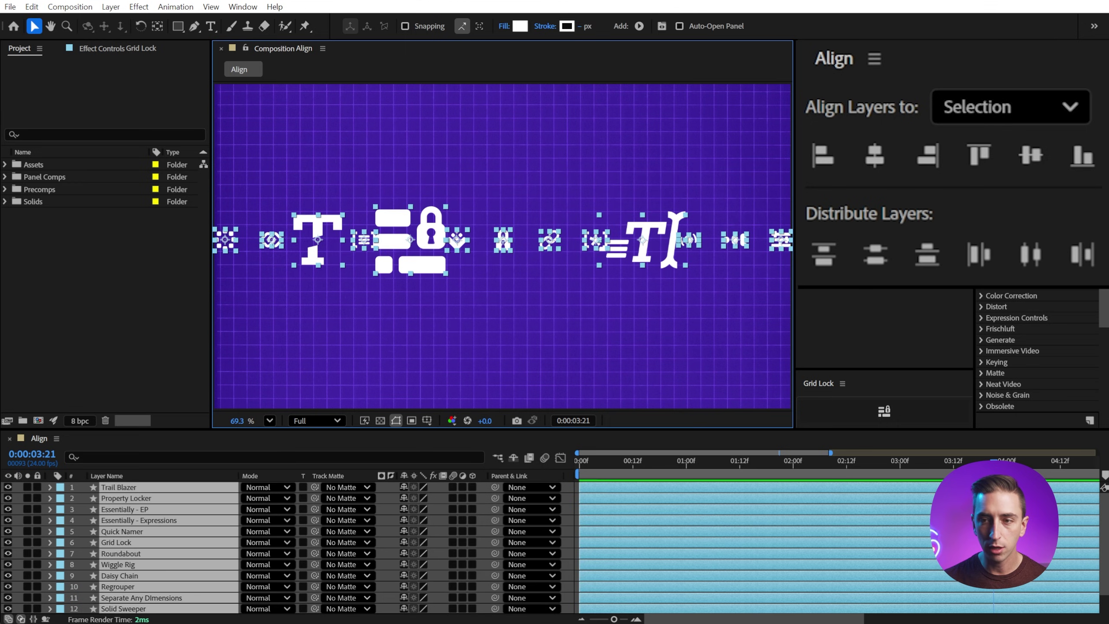
{"action": "left_click", "coordinate": [1039, 252]}
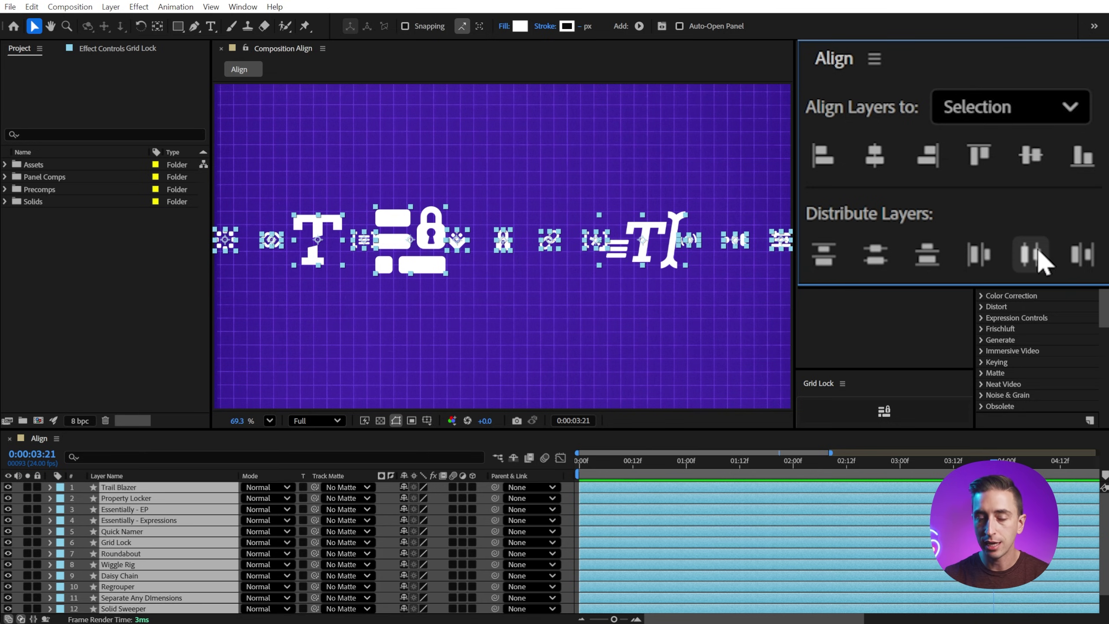
- Move Grid Lock's anchor point below the row with the Pan Behind tool and redistribute all icons
{"action": "left_click", "coordinate": [518, 289]}
{"action": "left_click", "coordinate": [518, 290]}
{"action": "left_click", "coordinate": [441, 262]}
{"action": "key", "text": "y"}
{"action": "left_click", "coordinate": [321, 311]}
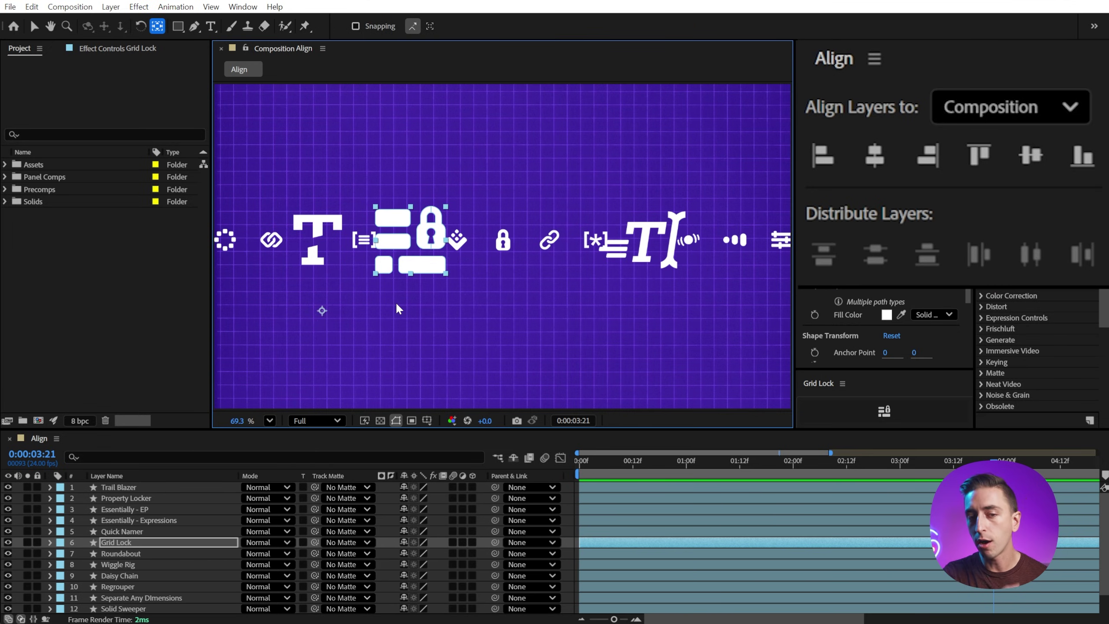
{"action": "key", "text": "v"}
{"action": "key", "text": "ctrl+a"}
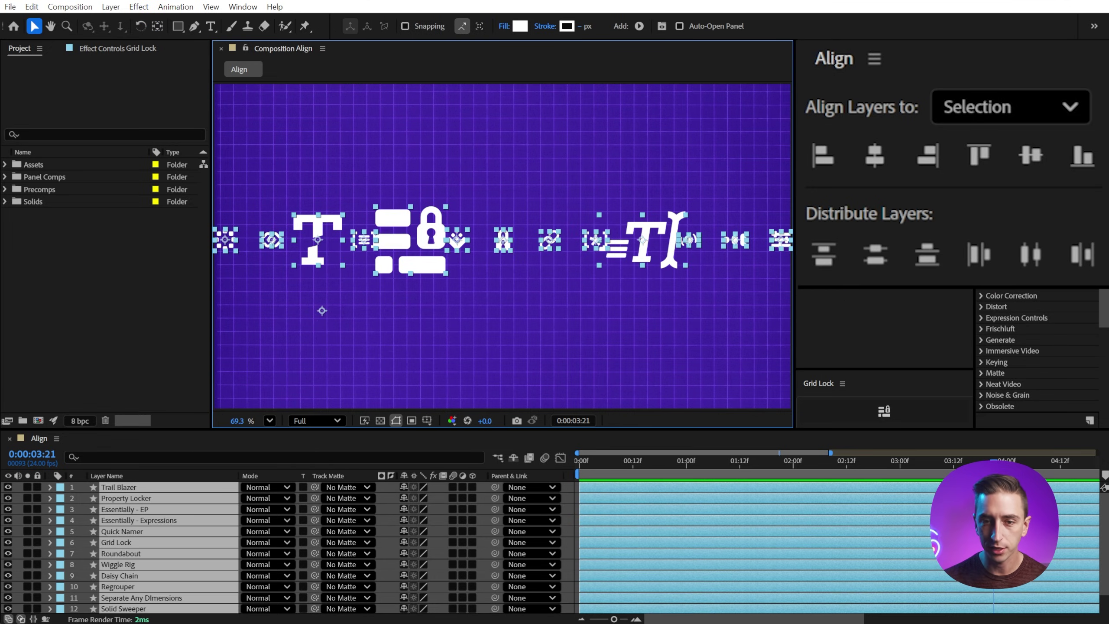
{"action": "left_click", "coordinate": [1031, 258]}
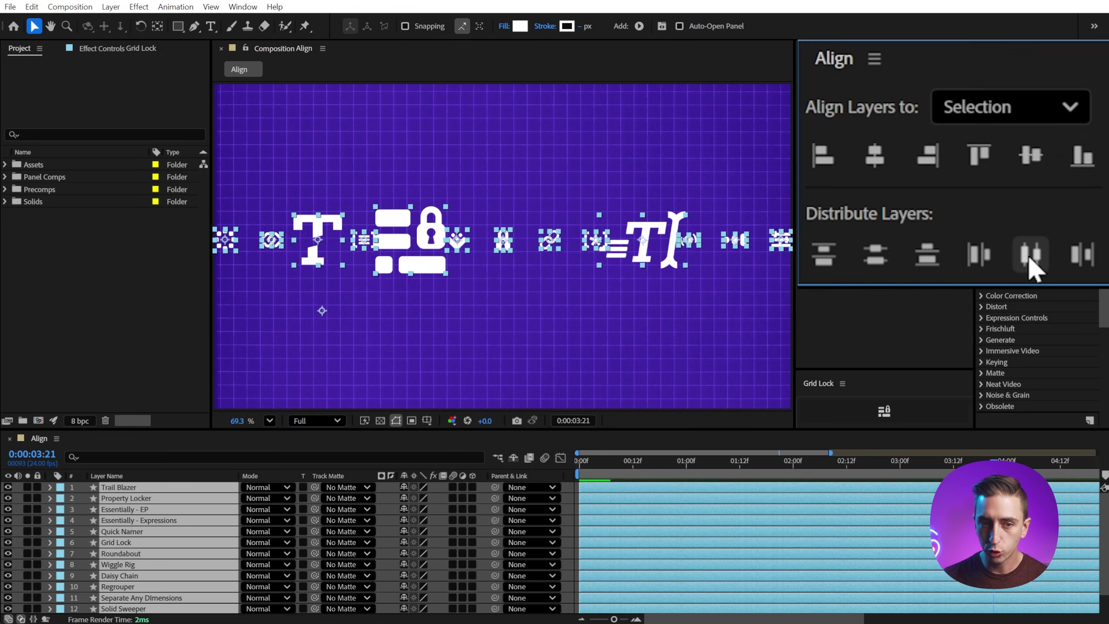
- Select the Roundabout and Essentially - Expressions icons, then clear the selection
{"action": "left_click", "coordinate": [514, 325]}
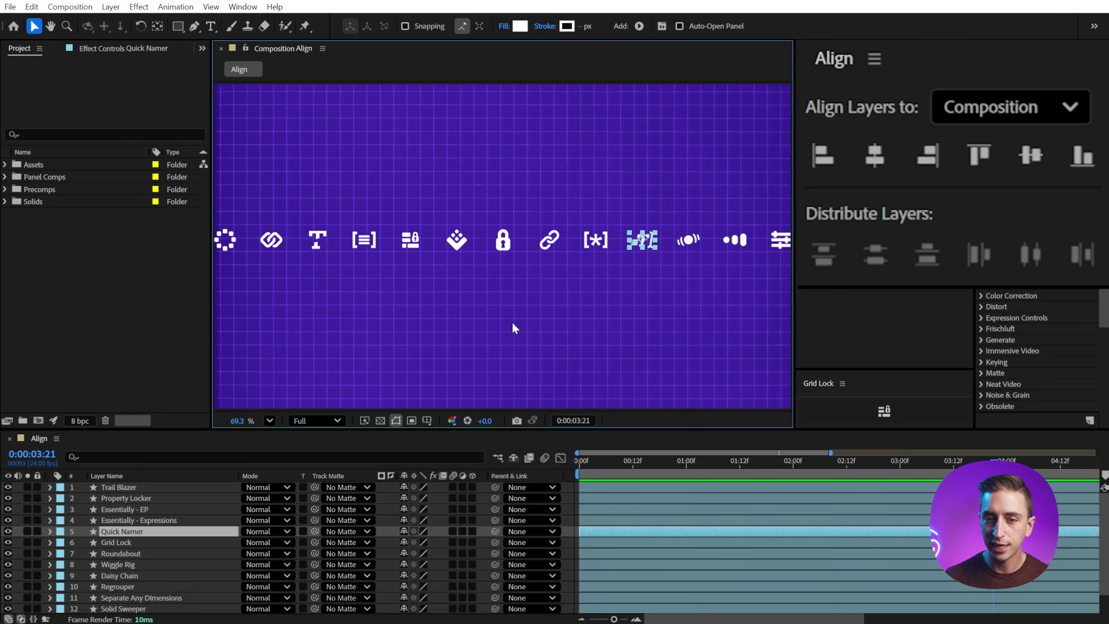
{"action": "left_click", "coordinate": [225, 240]}
{"action": "scroll", "coordinate": [126, 505], "scroll_direction": "down", "scroll_amount": 2}
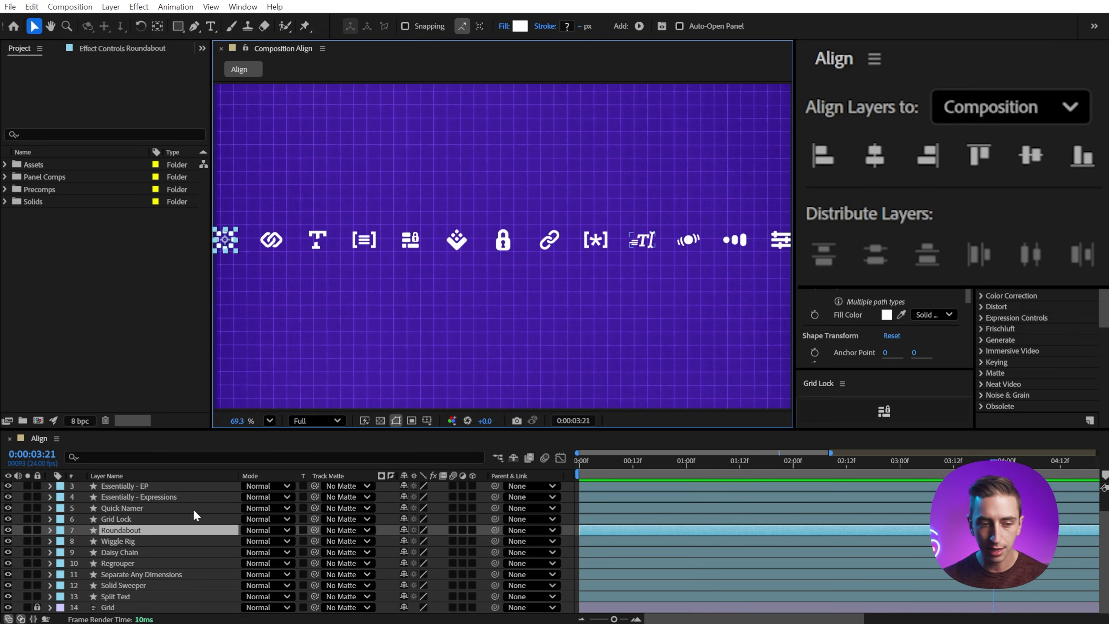
{"action": "left_click", "coordinate": [779, 243]}
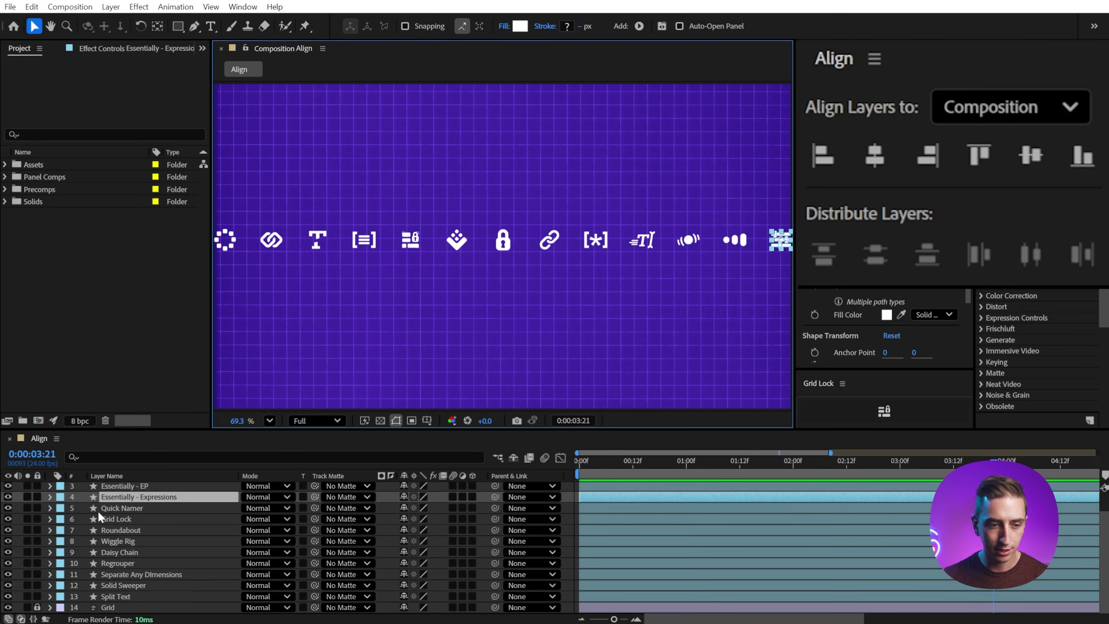
{"action": "left_click_drag", "start_coordinate": [766, 276], "coordinate": [337, 278]}
- Shift-select all thirteen icons in order from Roundabout on the left to the sliders icon on the right
{"action": "left_click", "coordinate": [226, 240]}
{"action": "left_click", "coordinate": [271, 240], "text": "shift"}
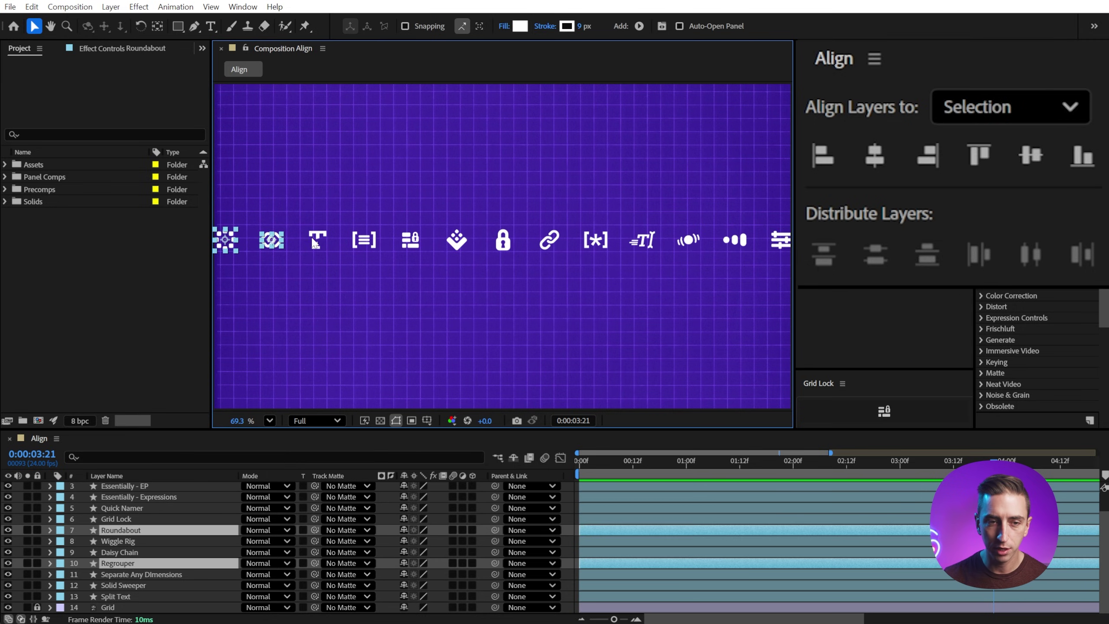
{"action": "left_click", "coordinate": [317, 240], "text": "shift"}
{"action": "left_click", "coordinate": [364, 240], "text": "shift"}
{"action": "left_click", "coordinate": [415, 240], "text": "shift"}
{"action": "left_click", "coordinate": [457, 239], "text": "shift"}
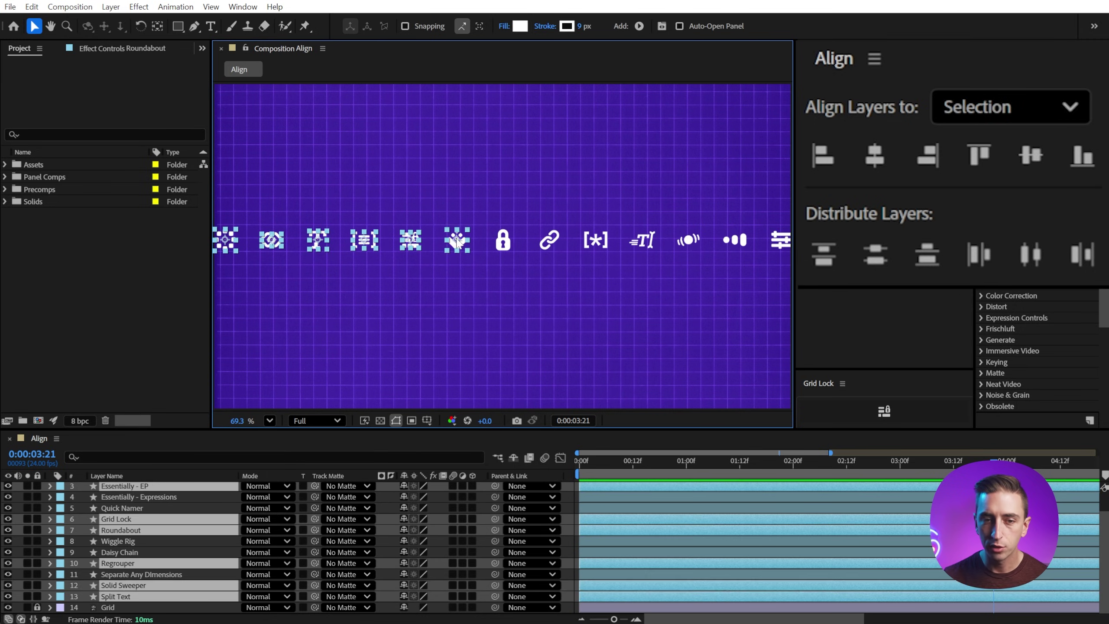
{"action": "left_click", "coordinate": [503, 240], "text": "shift"}
{"action": "left_click", "coordinate": [549, 239], "text": "shift"}
{"action": "left_click", "coordinate": [595, 240], "text": "shift"}
{"action": "left_click", "coordinate": [642, 239], "text": "shift"}
{"action": "left_click", "coordinate": [688, 240], "text": "shift"}
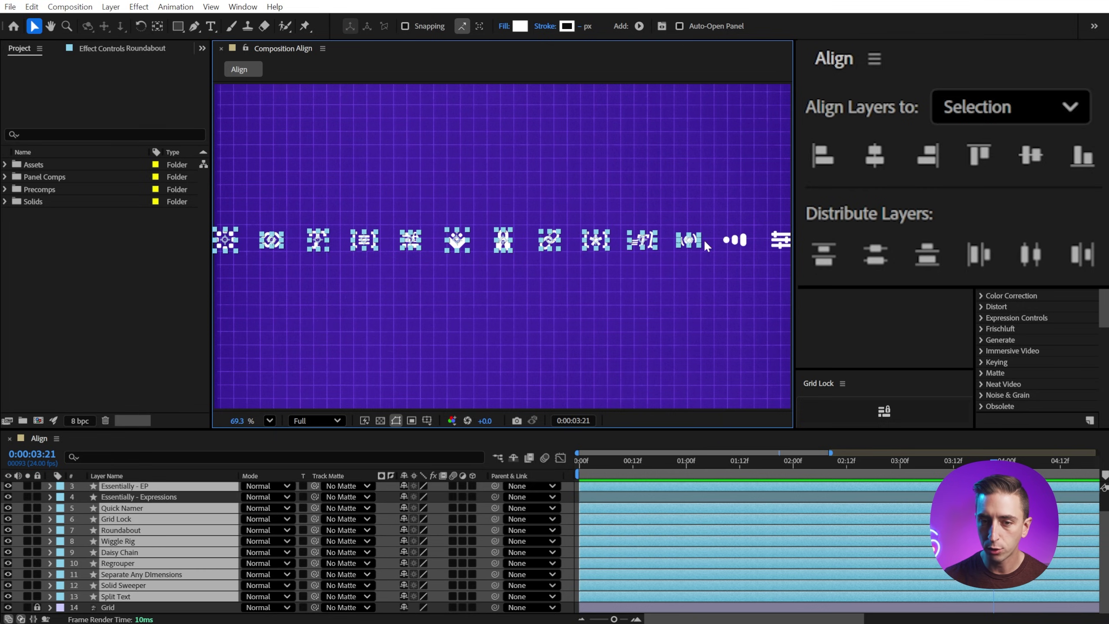
{"action": "left_click", "coordinate": [734, 239], "text": "shift"}
{"action": "left_click", "coordinate": [780, 240], "text": "shift"}
- Cut and re-paste the selected layers so they restack in selection order, then deselect
{"action": "key", "text": "Delete"}
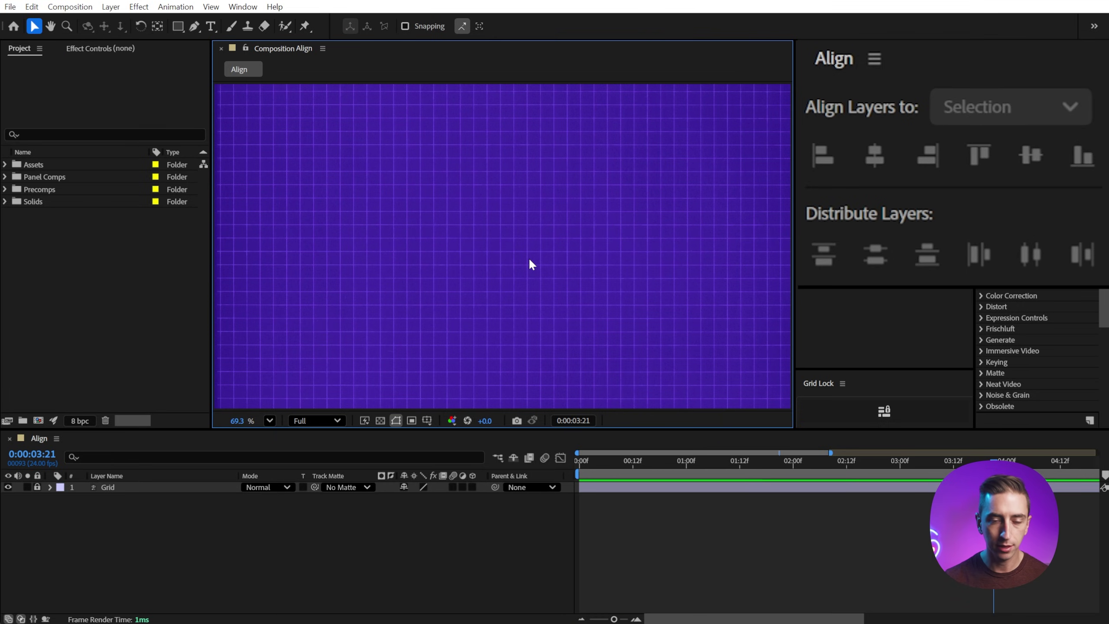
{"action": "key", "text": "ctrl+z"}
{"action": "left_click", "coordinate": [275, 270]}
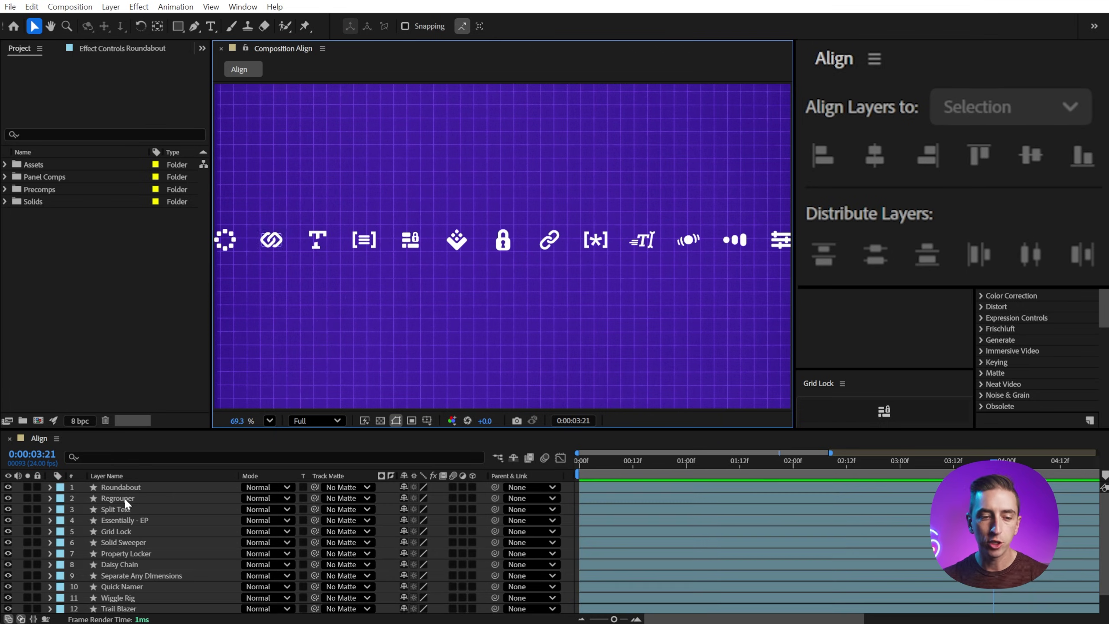
- Select Roundabout through Essentially - Expressions and align them all left to the composition
{"action": "left_click", "coordinate": [128, 485]}
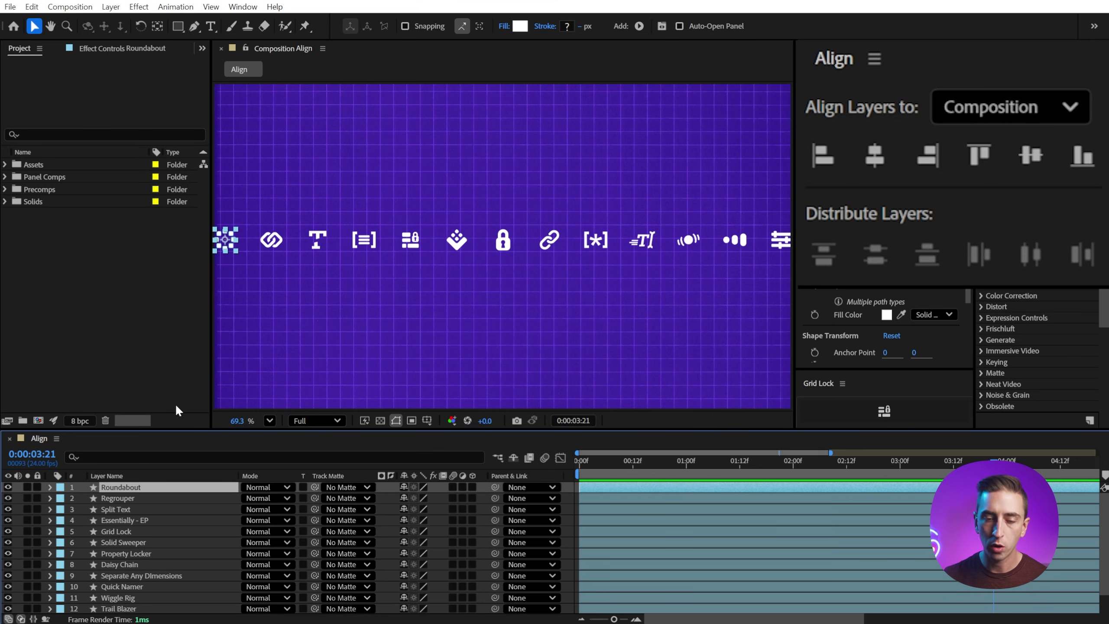
{"action": "scroll", "coordinate": [155, 505], "scroll_direction": "down", "scroll_amount": 1}
{"action": "left_click", "coordinate": [124, 593], "text": "shift"}
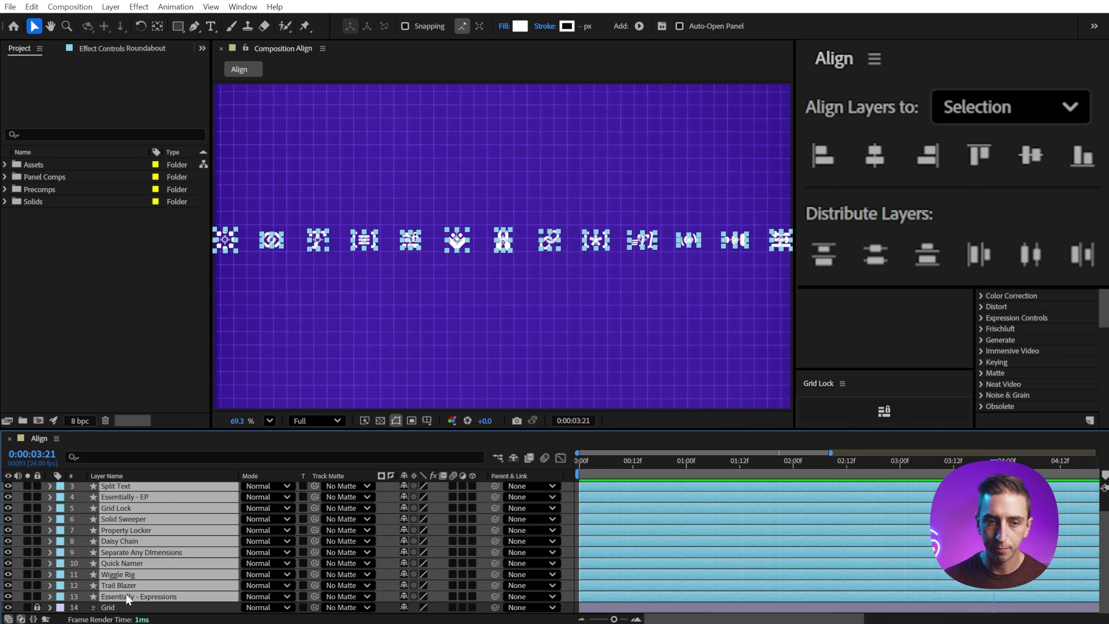
{"action": "left_click", "coordinate": [953, 115]}
{"action": "left_click", "coordinate": [985, 193]}
{"action": "left_click", "coordinate": [824, 156]}
- Move one icon flush to the right edge, then distribute all layers' horizontal centers
{"action": "left_click", "coordinate": [334, 264]}
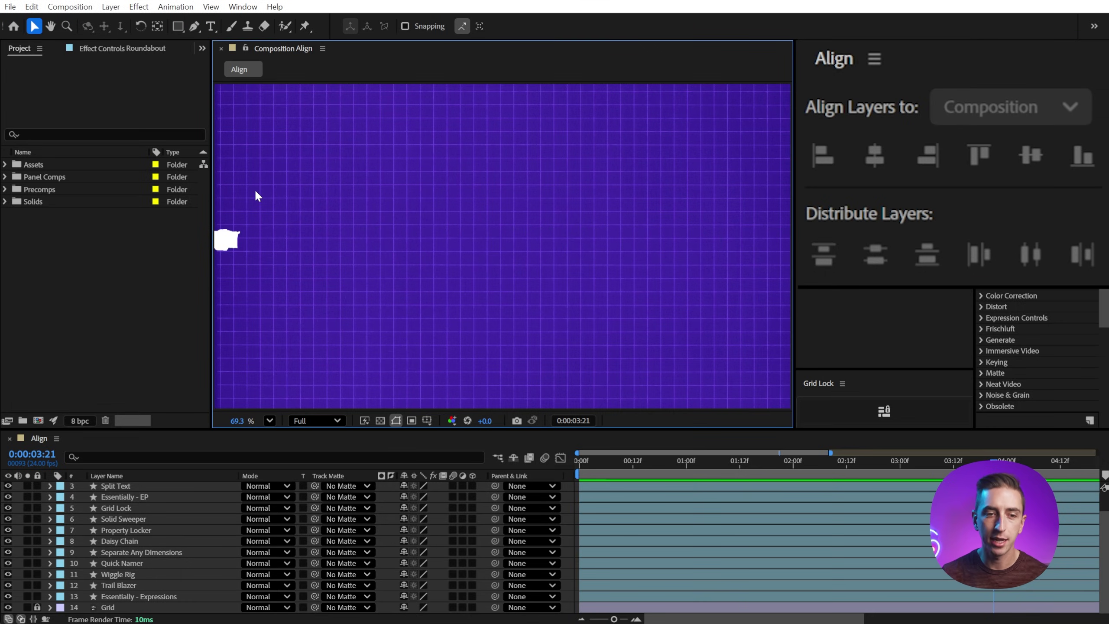
{"action": "left_click_drag", "start_coordinate": [225, 242], "coordinate": [775, 240]}
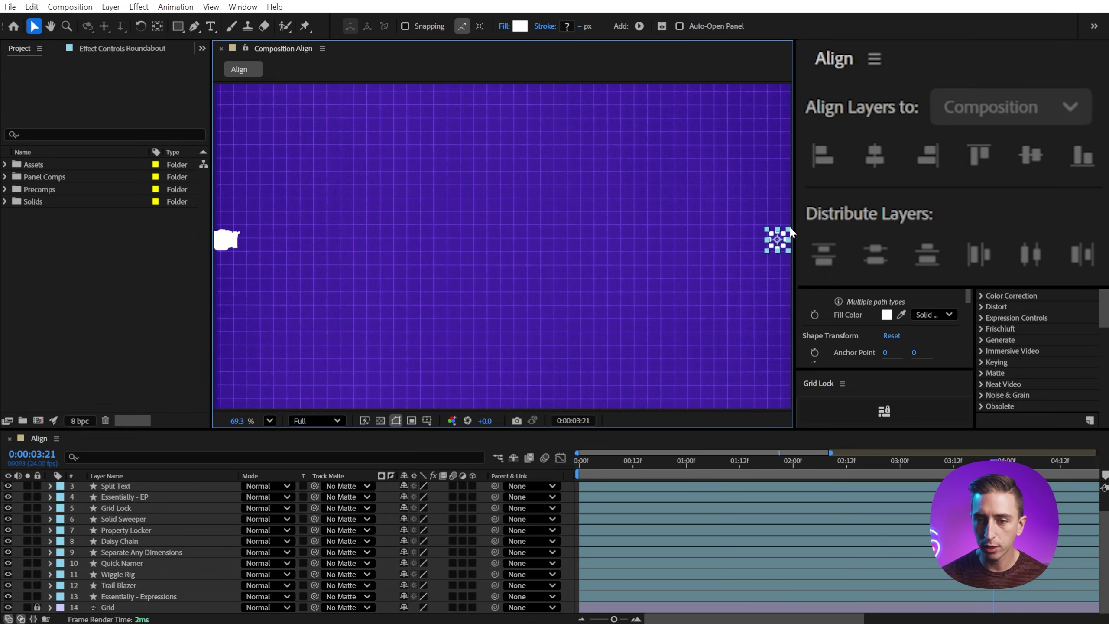
{"action": "left_click", "coordinate": [943, 162]}
{"action": "key", "text": "ctrl+a"}
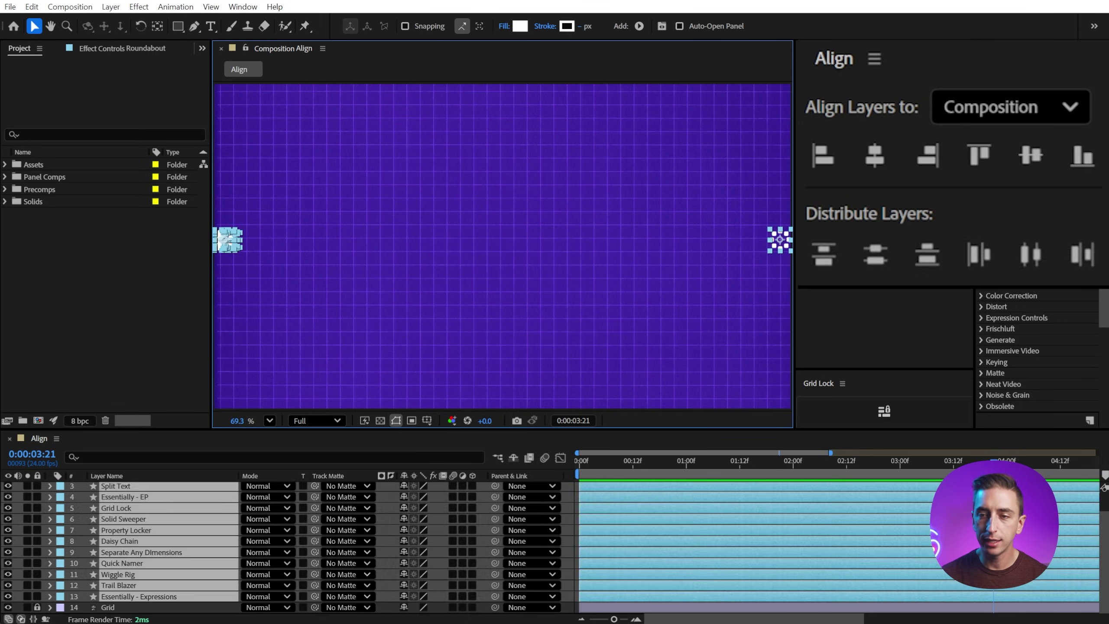
{"action": "left_click", "coordinate": [1038, 254]}
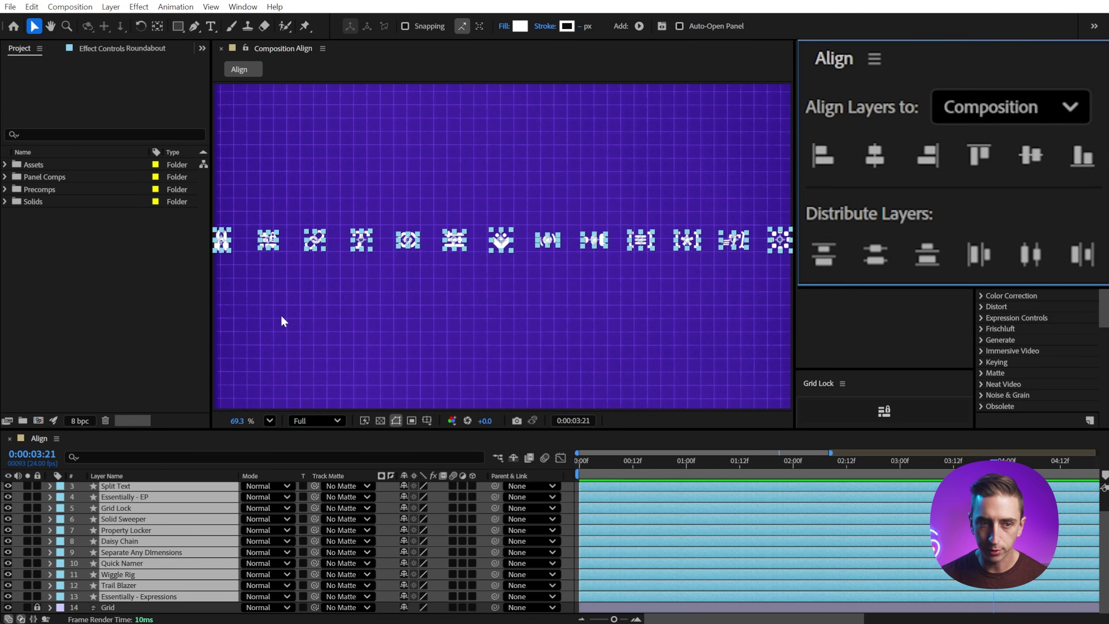
- Select the Property Locker, Grid Lock and Daisy Chain icons in turn
{"action": "left_click", "coordinate": [225, 246]}
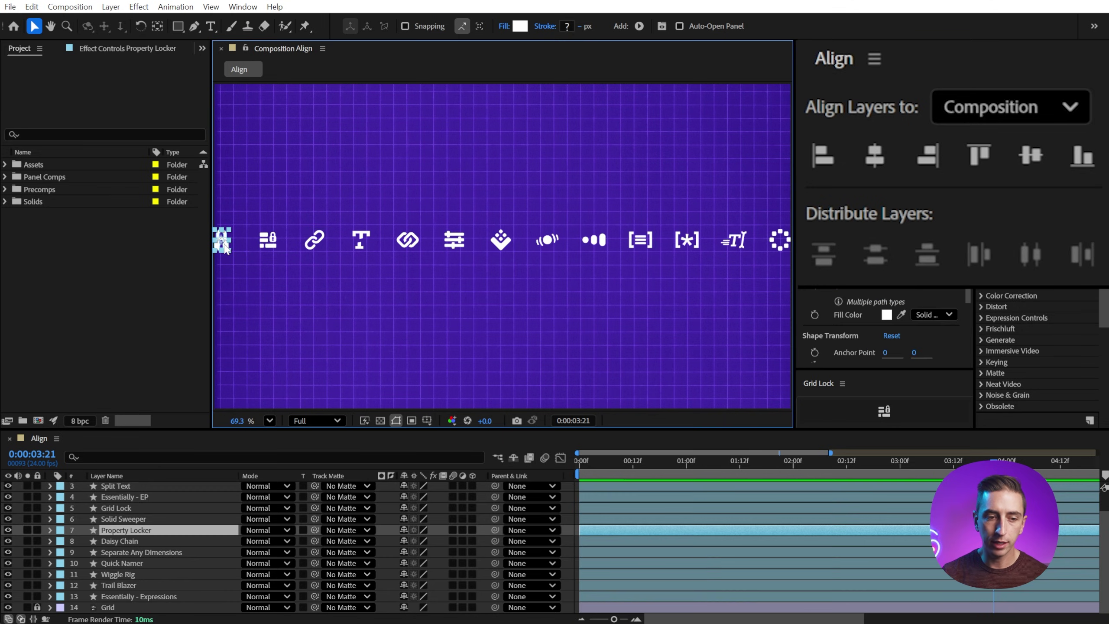
{"action": "left_click", "coordinate": [279, 241]}
{"action": "left_click", "coordinate": [311, 246]}
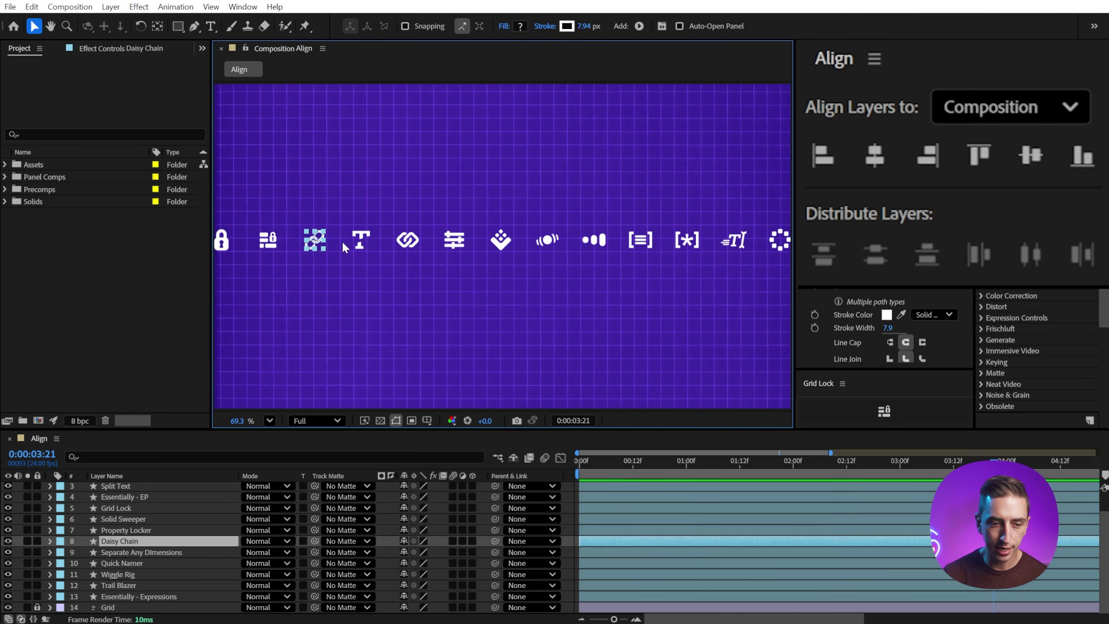
- Select the Split Text, Roundabout and Regrouper layers, then select every layer with Ctrl+A
{"action": "left_click", "coordinate": [362, 240]}
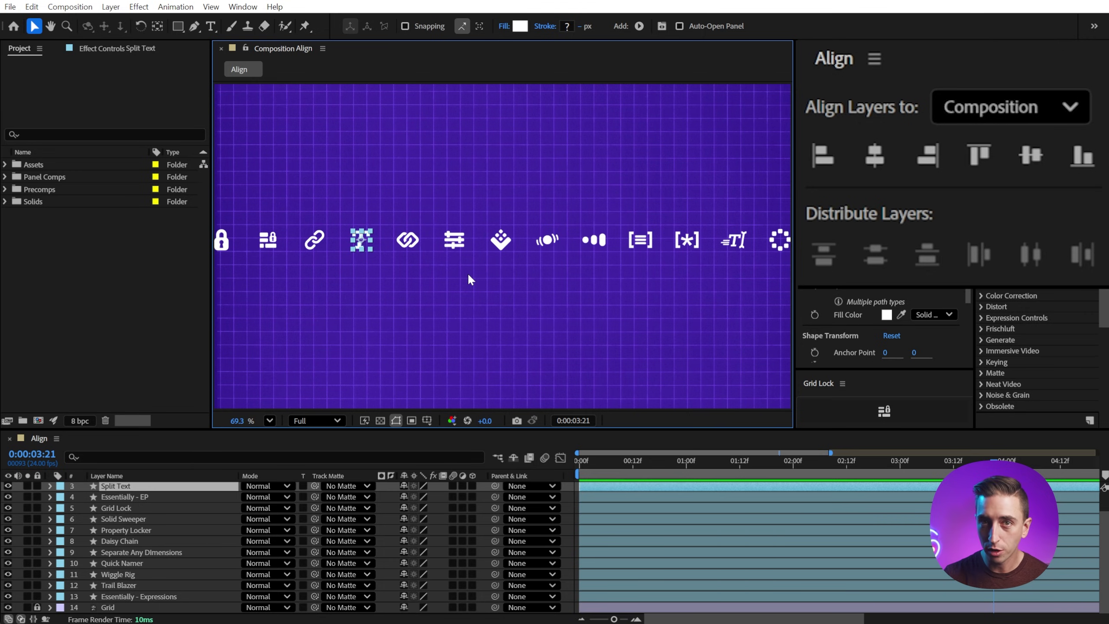
{"action": "scroll", "coordinate": [112, 498], "scroll_direction": "up", "scroll_amount": 1}
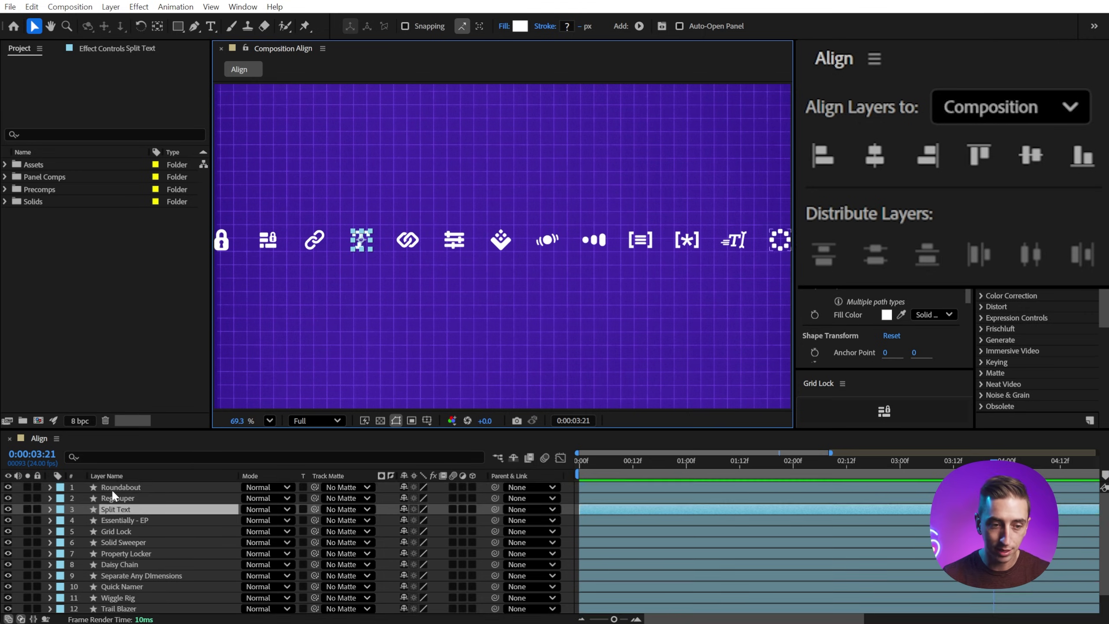
{"action": "left_click", "coordinate": [106, 488]}
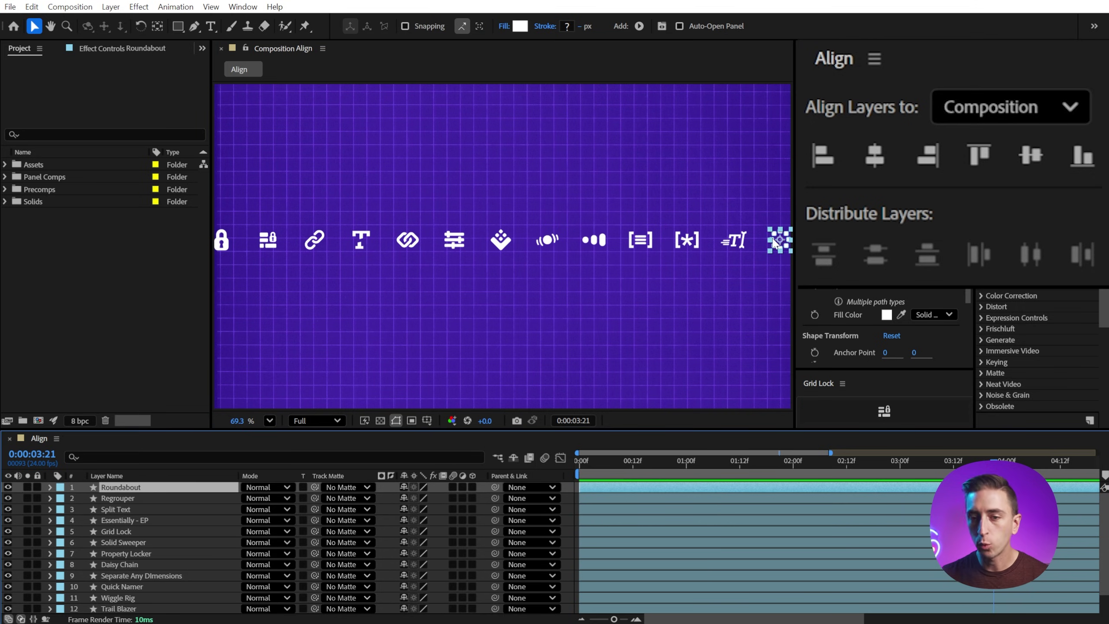
{"action": "left_click", "coordinate": [120, 499]}
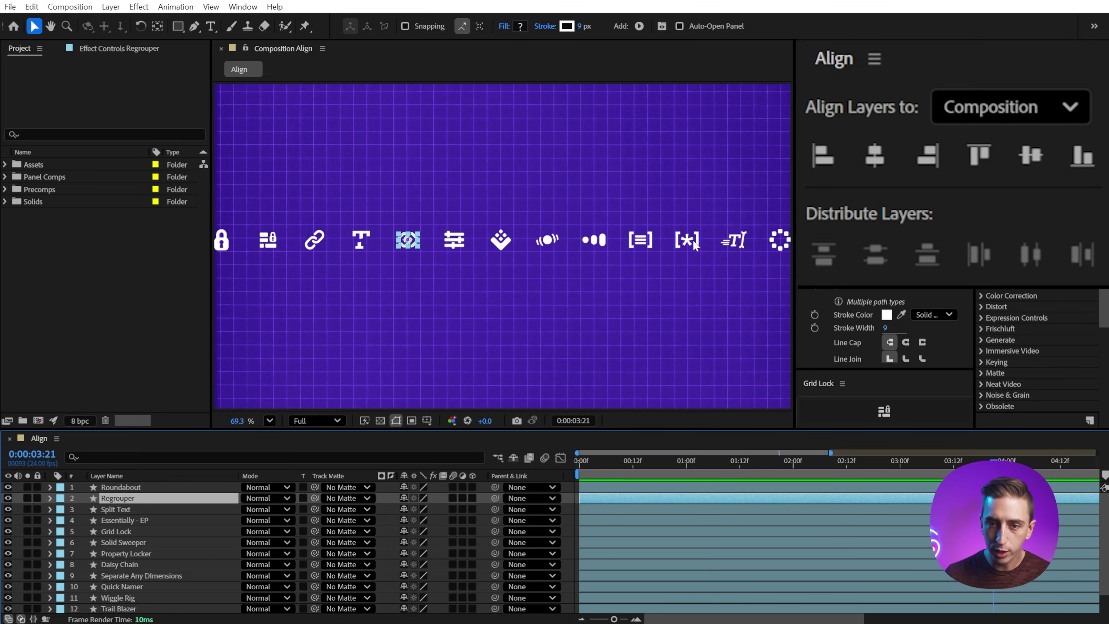
{"action": "left_click", "coordinate": [566, 322]}
{"action": "key", "text": "ctrl+a"}
- Starting from Roundabout, add Regrouper, Split Text, Essentially - EP and Grid Lock to the selection
{"action": "key", "text": "ctrl+Up"}
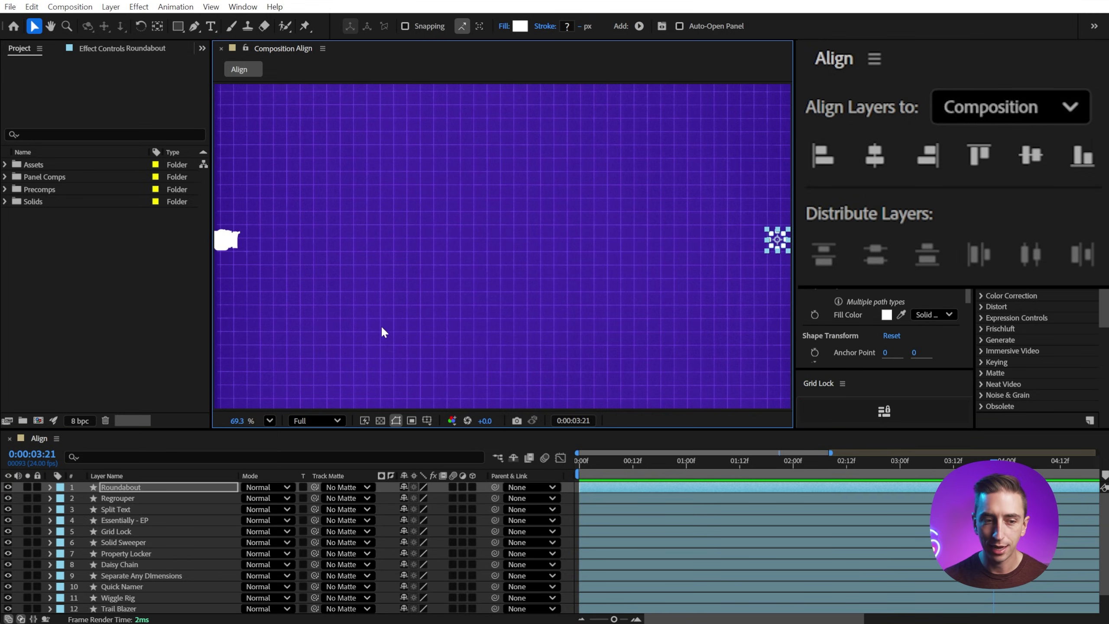
{"action": "left_click", "coordinate": [181, 487]}
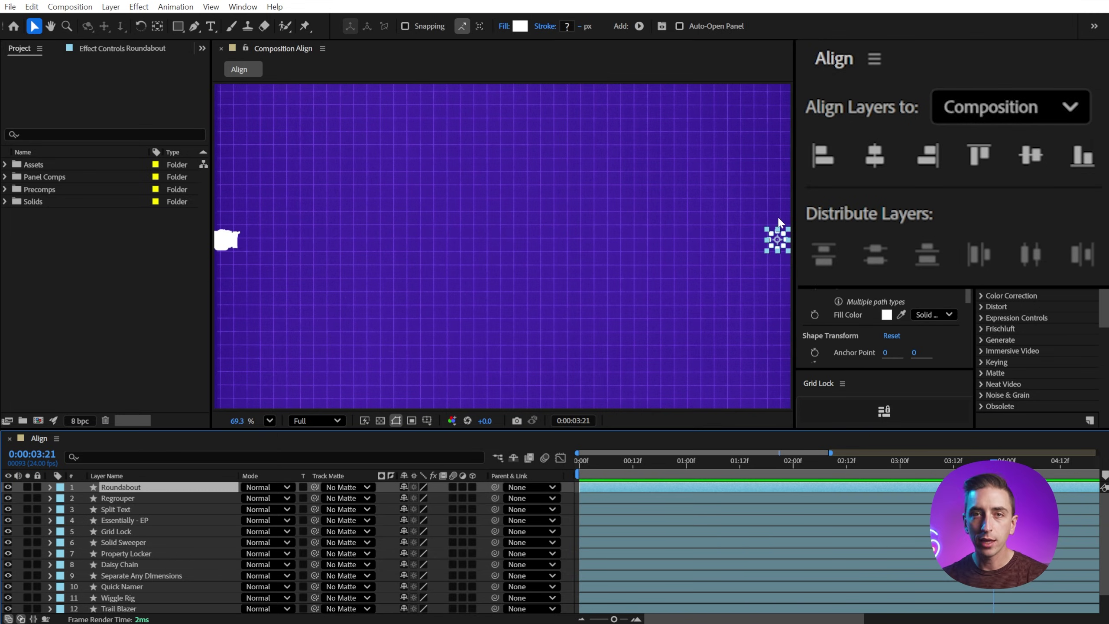
{"action": "left_click", "coordinate": [123, 498]}
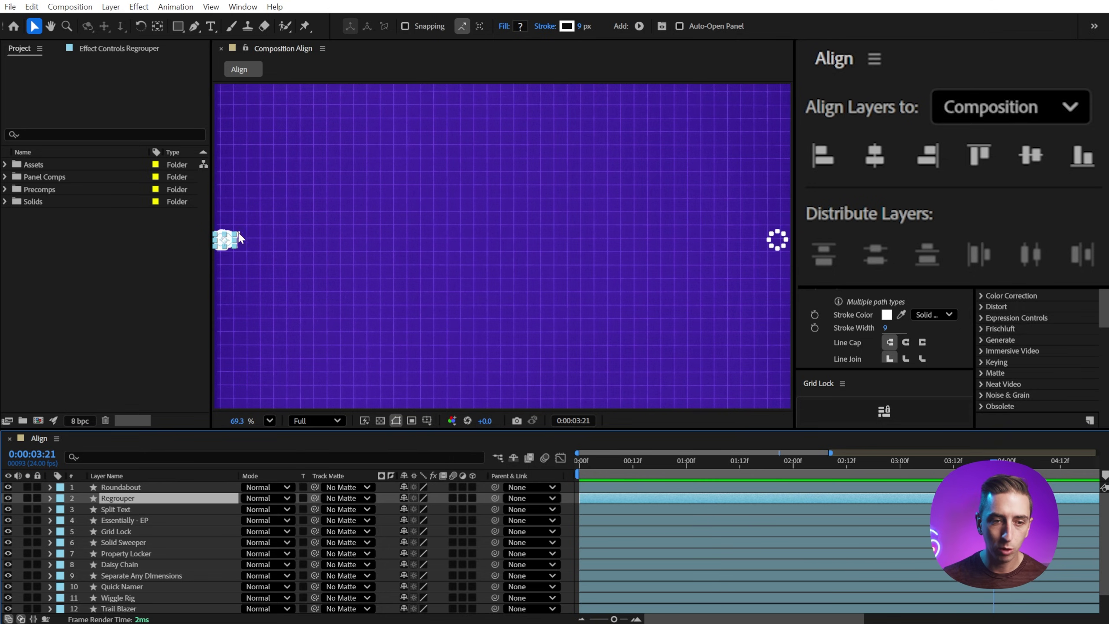
{"action": "left_click", "coordinate": [121, 508], "text": "ctrl"}
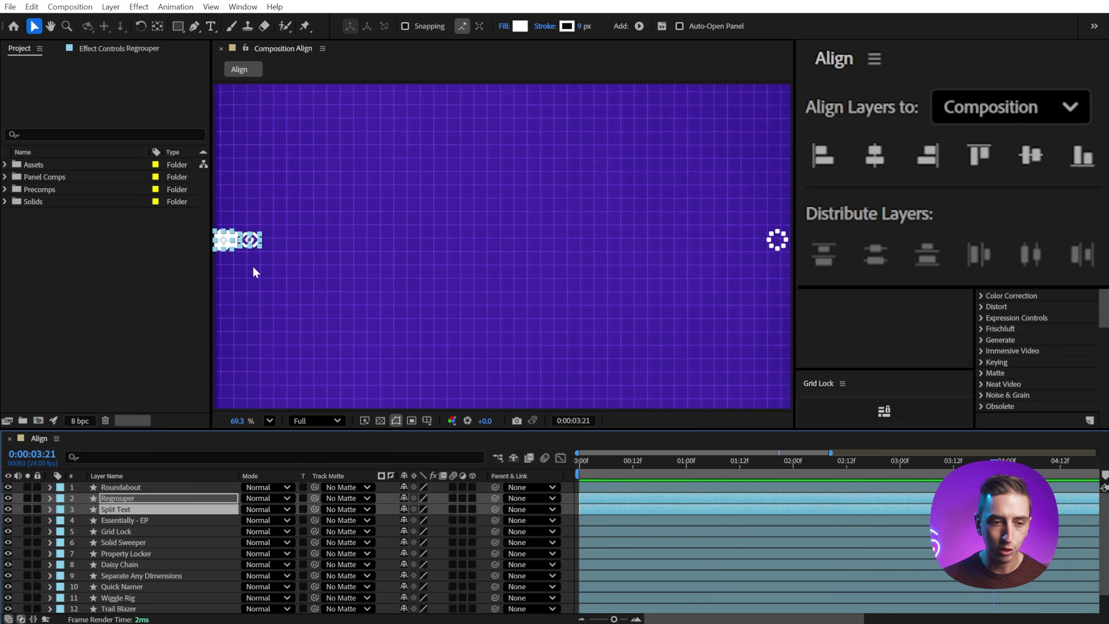
{"action": "left_click", "coordinate": [131, 520], "text": "ctrl"}
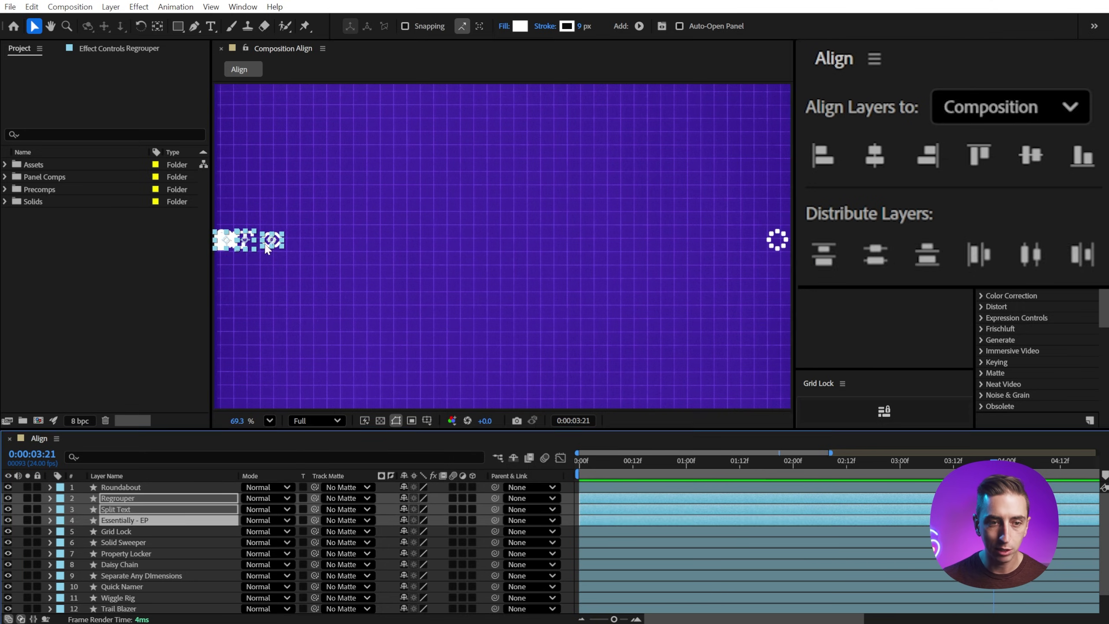
{"action": "left_click", "coordinate": [131, 531], "text": "ctrl"}
{"action": "left_click", "coordinate": [262, 241]}
- Add Solid Sweeper, Property Locker, Daisy Chain and Separate Any Dimensions to the selection
{"action": "left_click", "coordinate": [148, 544], "text": "ctrl"}
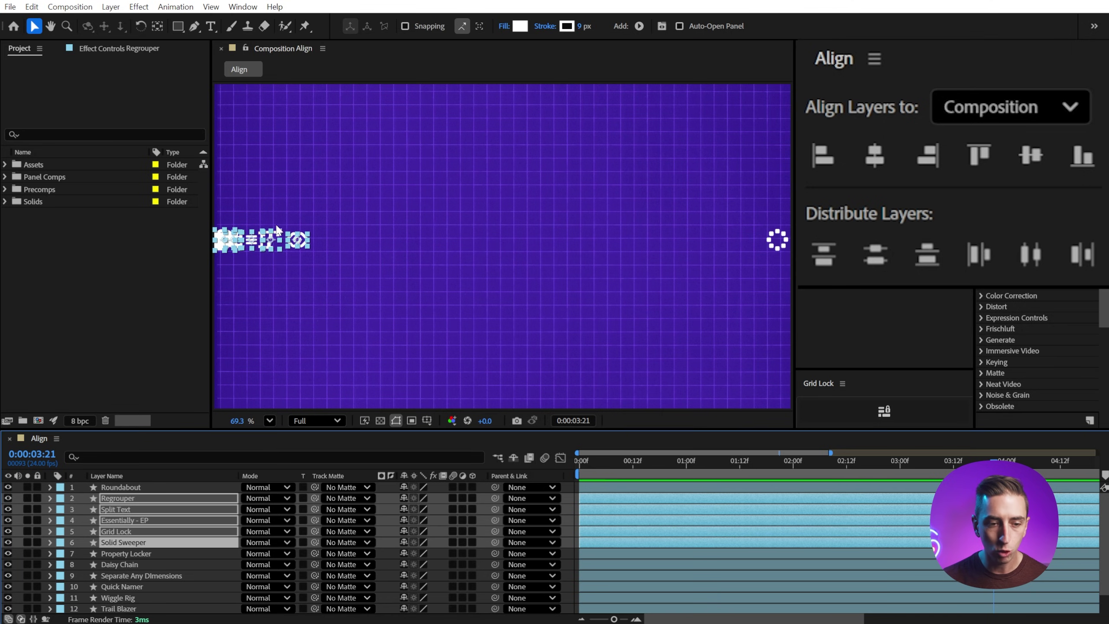
{"action": "left_click", "coordinate": [280, 324]}
{"action": "left_click", "coordinate": [136, 556], "text": "ctrl"}
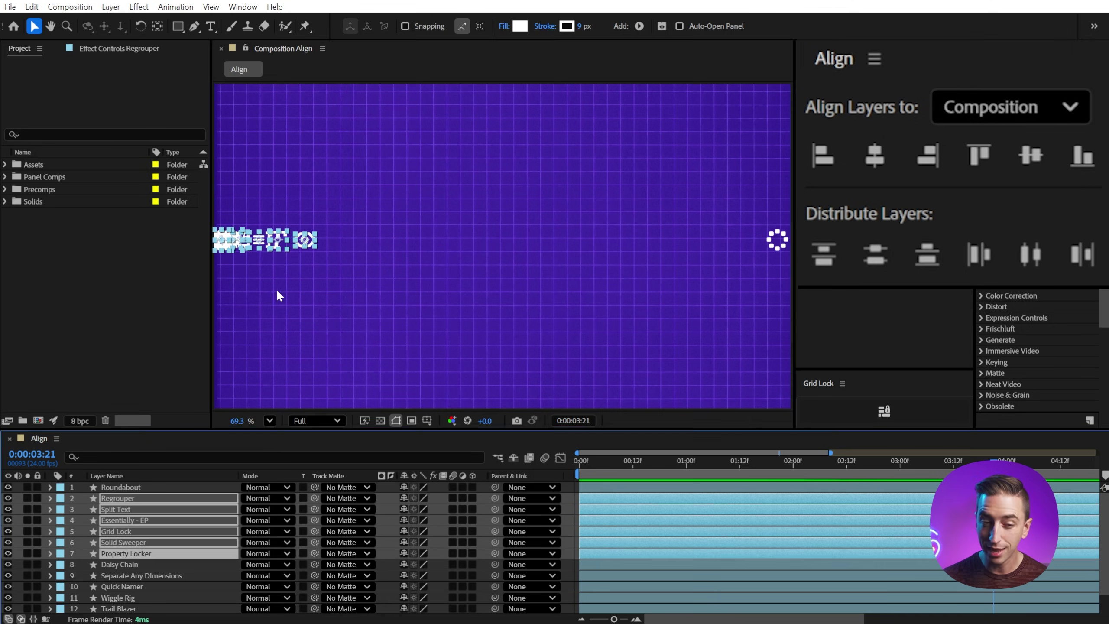
{"action": "left_click", "coordinate": [304, 244]}
{"action": "left_click", "coordinate": [131, 564], "text": "ctrl"}
{"action": "left_click", "coordinate": [320, 247]}
{"action": "left_click", "coordinate": [147, 575], "text": "ctrl"}
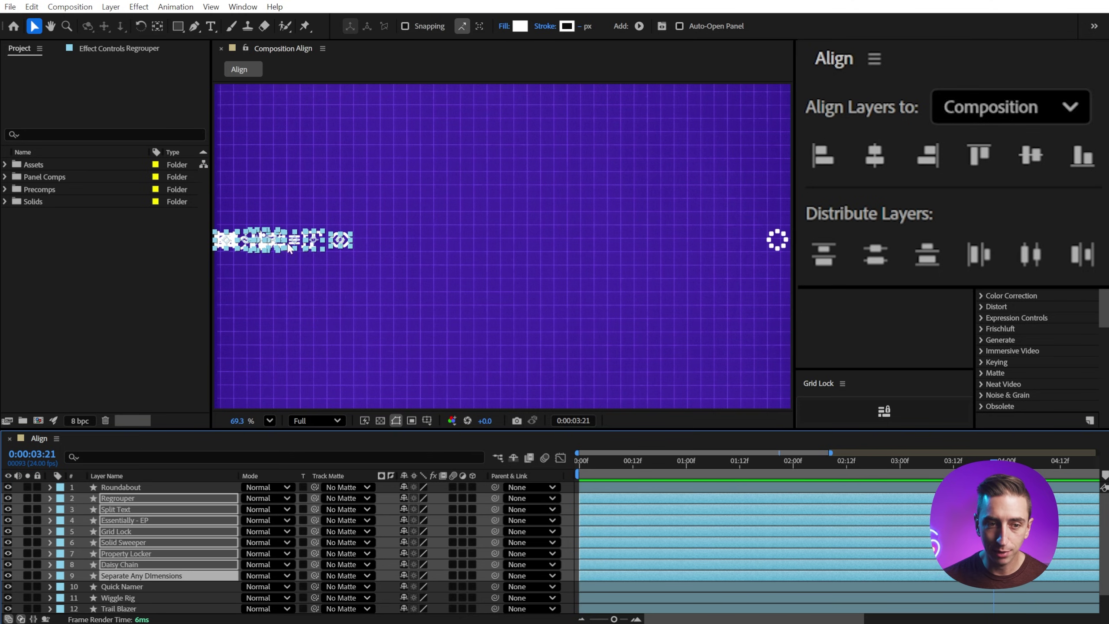
{"action": "left_click", "coordinate": [328, 275]}
- Add Quick Namer, Wiggle Rig, Trail Blazer and Essentially - Expressions to the selection
{"action": "left_click", "coordinate": [131, 586], "text": "ctrl"}
{"action": "left_click", "coordinate": [128, 599], "text": "ctrl"}
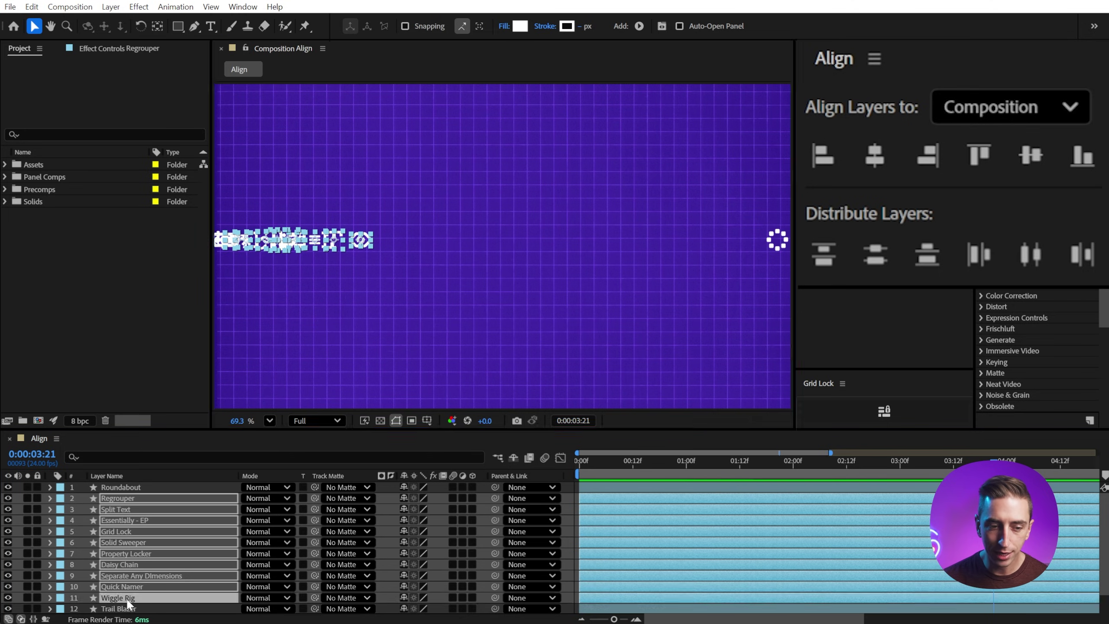
{"action": "left_click", "coordinate": [361, 248]}
{"action": "scroll", "coordinate": [151, 513], "scroll_direction": "down", "scroll_amount": 1}
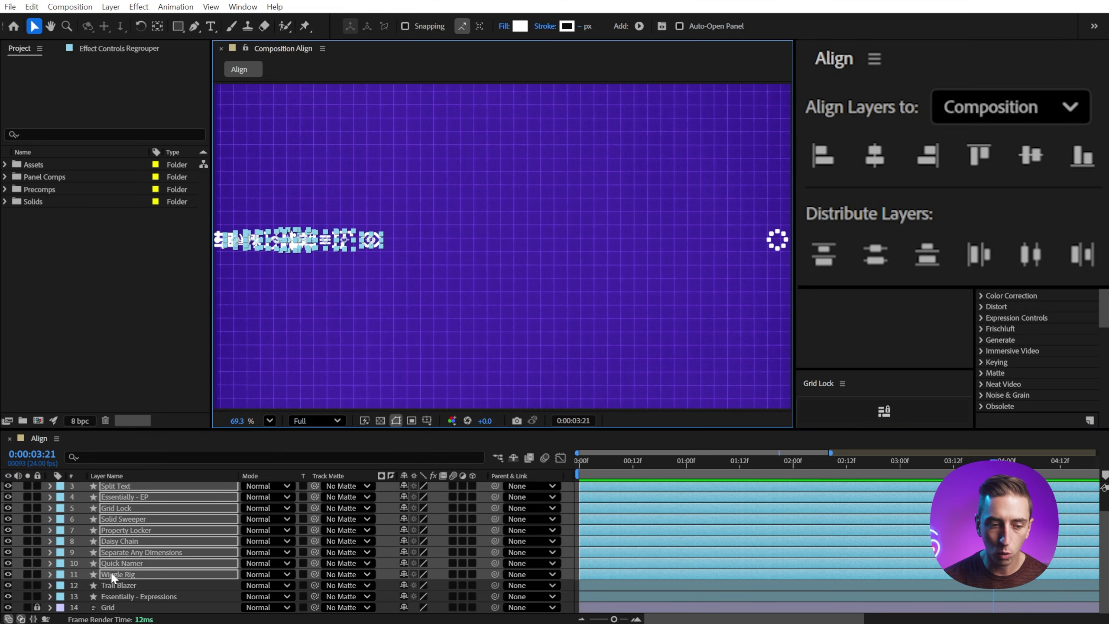
{"action": "left_click", "coordinate": [113, 585], "text": "ctrl"}
{"action": "left_click", "coordinate": [369, 245]}
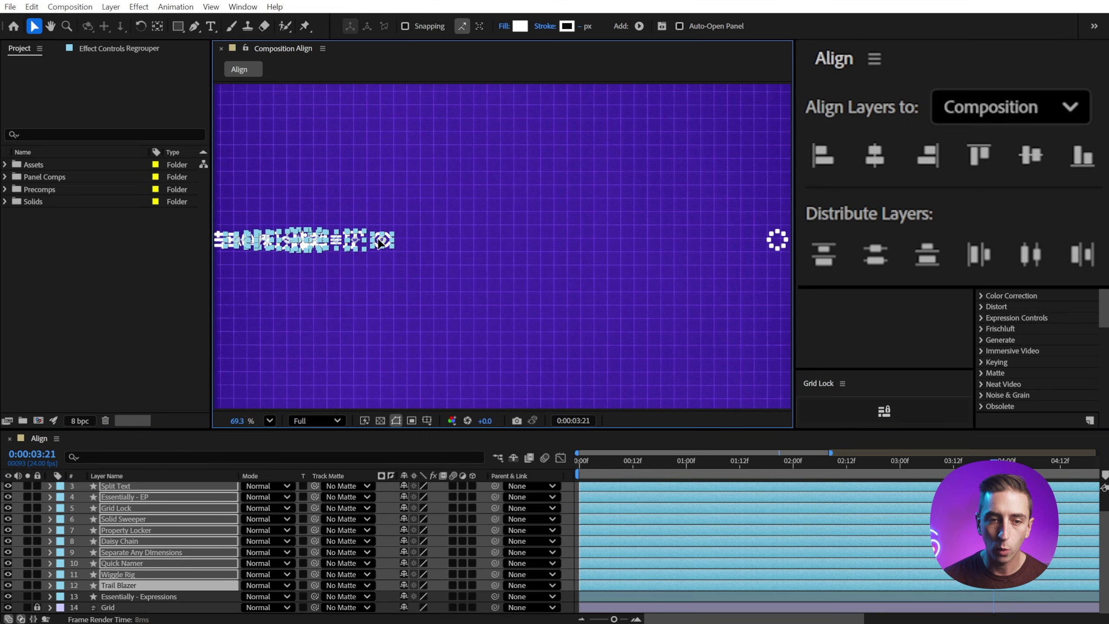
{"action": "left_click", "coordinate": [137, 596]}
- Distribute the selected row of icons evenly by their horizontal centres
{"action": "left_click_drag", "start_coordinate": [221, 211], "coordinate": [765, 287]}
{"action": "left_click", "coordinate": [1032, 257]}
{"action": "left_click", "coordinate": [604, 344]}
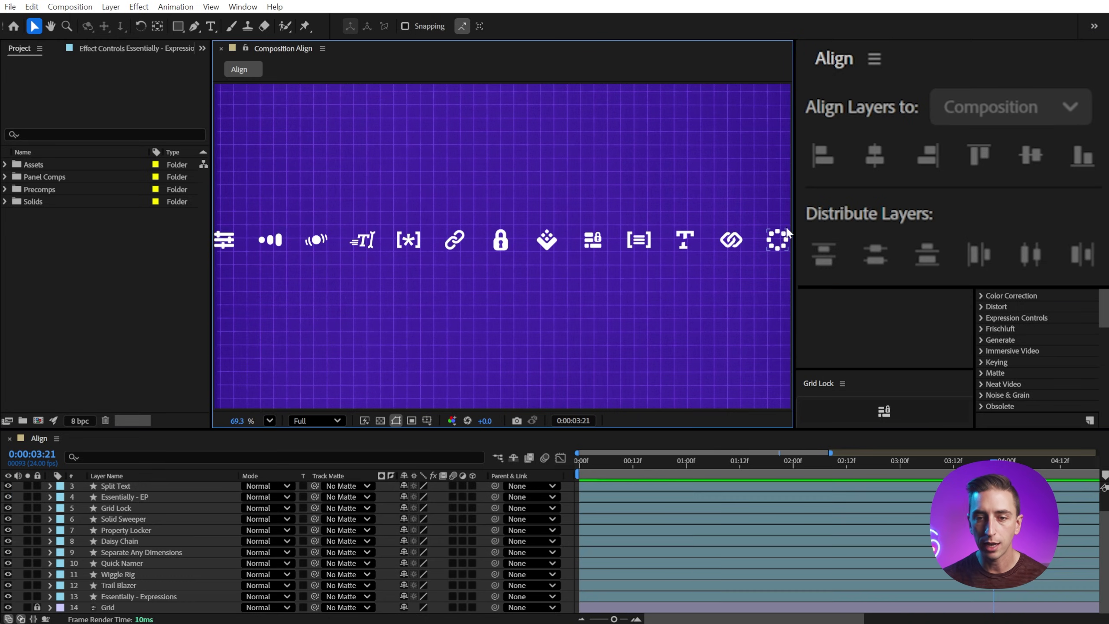
- Select the dotted-ring icon at the row's end and step the selection down through the layers
{"action": "left_click", "coordinate": [785, 232]}
{"action": "scroll", "coordinate": [140, 516], "scroll_direction": "up", "scroll_amount": 2}
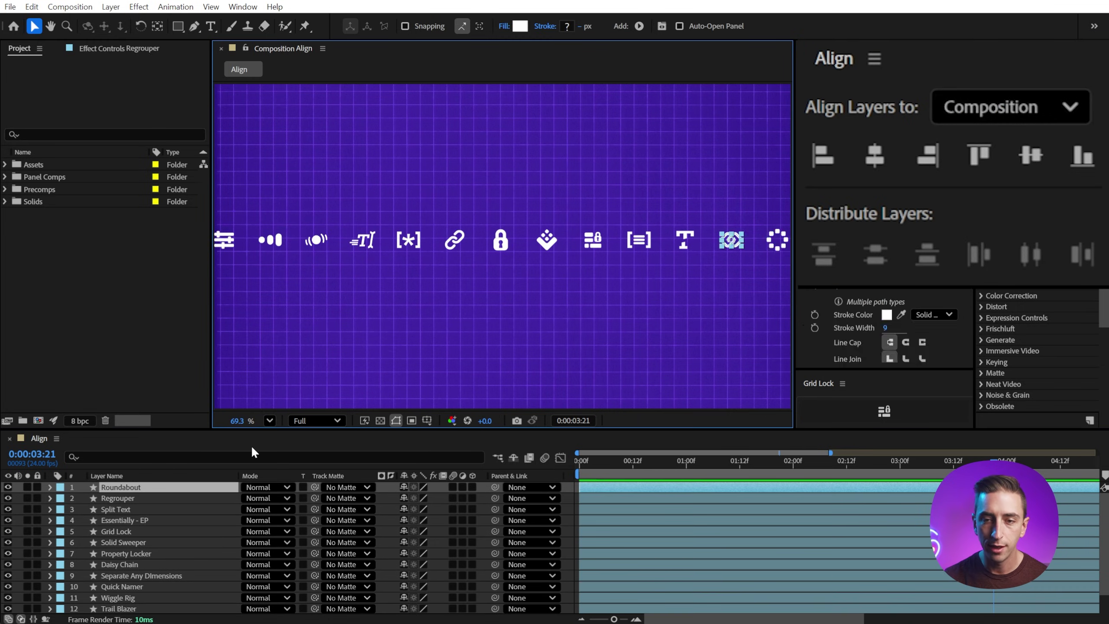
{"action": "key", "text": "ctrl+Down"}
{"action": "key", "text": "ctrl+Down"}
{"action": "key", "text": "ctrl+Down"}
{"action": "key", "text": "ctrl+Down"}
{"action": "key", "text": "ctrl+Down"}
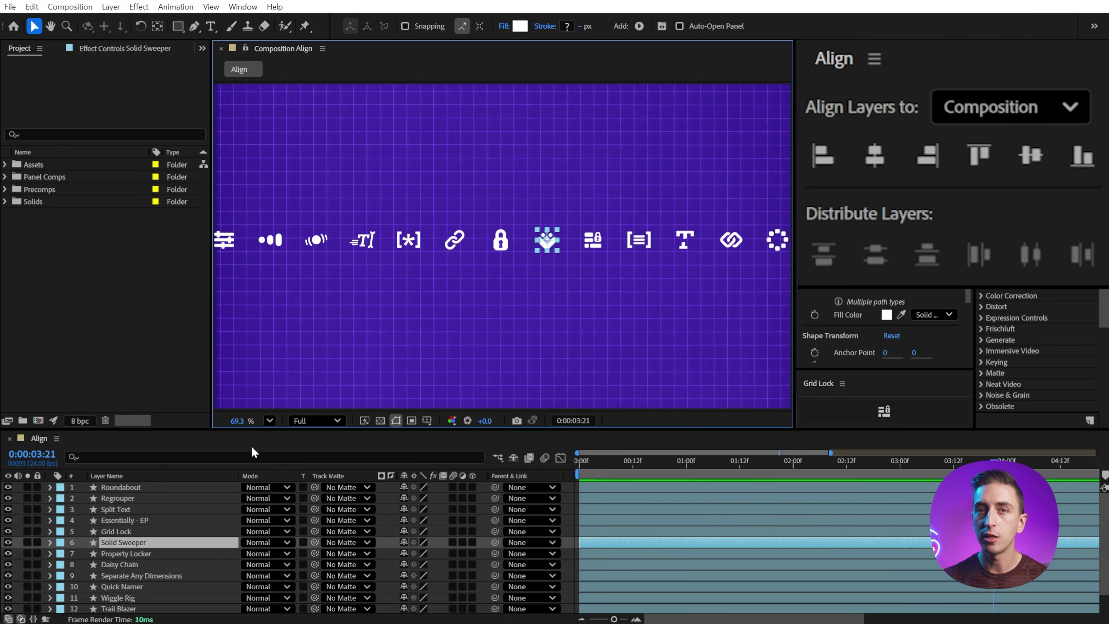
- Drag groups of seven icons down and left into new staggered rows
{"action": "left_click_drag", "start_coordinate": [480, 270], "coordinate": [786, 209]}
{"action": "left_click_drag", "start_coordinate": [639, 240], "coordinate": [374, 281]}
{"action": "left_click_drag", "start_coordinate": [367, 321], "coordinate": [551, 244]}
{"action": "left_click_drag", "start_coordinate": [513, 281], "coordinate": [698, 318]}
{"action": "left_click", "coordinate": [440, 369]}
- Shift nine icons up and right, raise the five right-hand icons, then select every layer
{"action": "key", "text": "ctrl+a"}
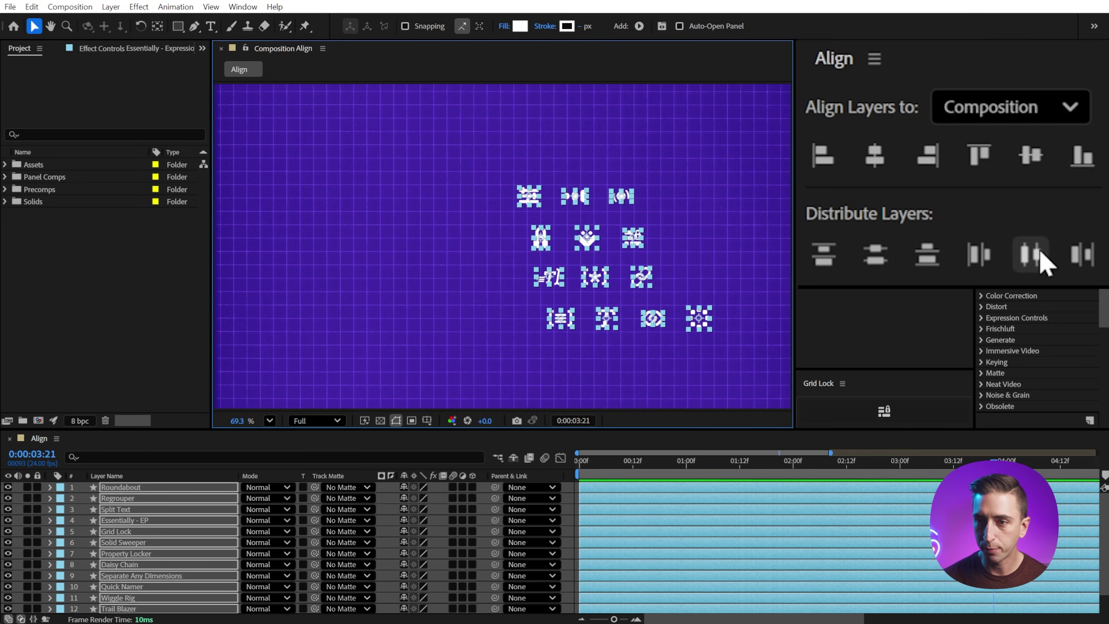
{"action": "left_click_drag", "start_coordinate": [755, 160], "coordinate": [587, 380]}
{"action": "left_click_drag", "start_coordinate": [587, 250], "coordinate": [593, 231]}
{"action": "left_click", "coordinate": [721, 308]}
{"action": "left_click_drag", "start_coordinate": [721, 307], "coordinate": [625, 160]}
{"action": "left_click_drag", "start_coordinate": [706, 300], "coordinate": [707, 281]}
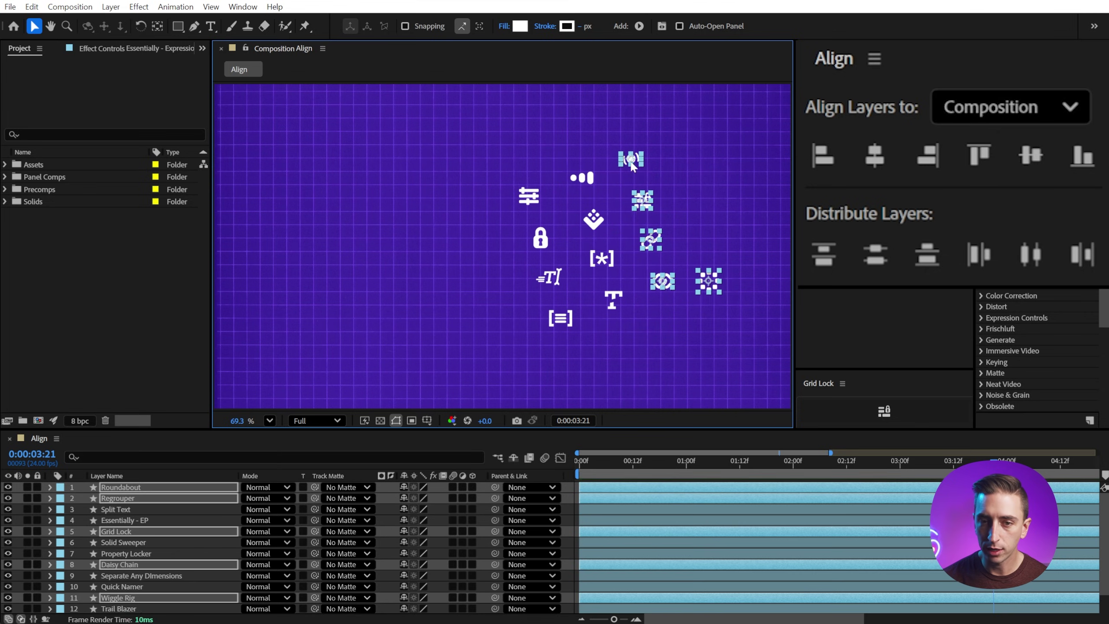
{"action": "left_click", "coordinate": [737, 156]}
{"action": "key", "text": "ctrl+a"}
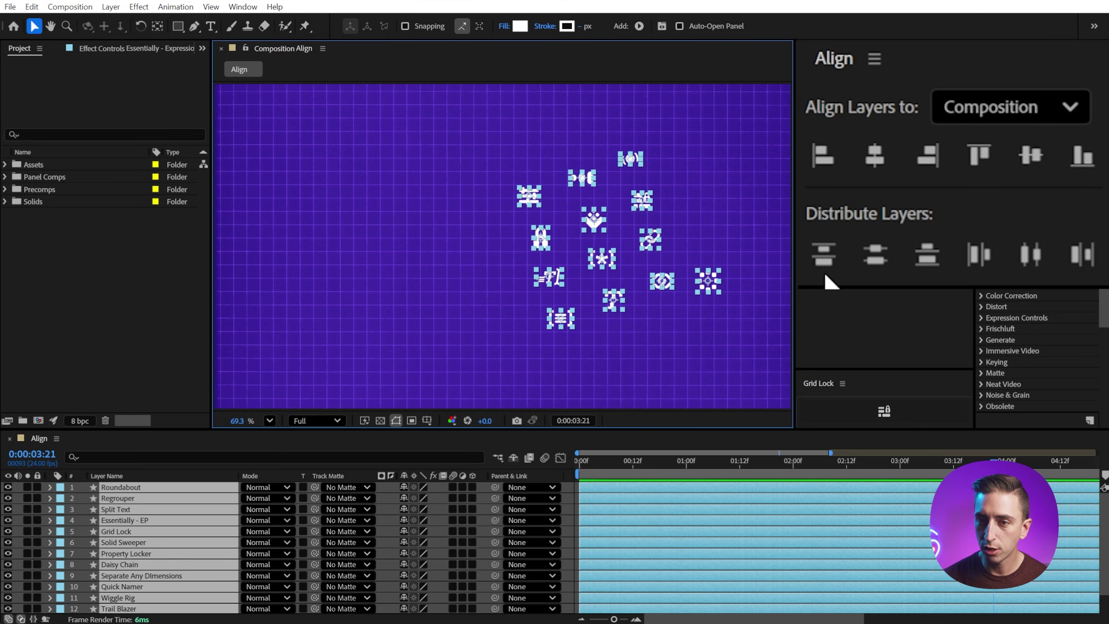
- Even out spacing with the Distribute top, bottom, vertical-centre, left and right buttons
{"action": "left_click", "coordinate": [827, 261]}
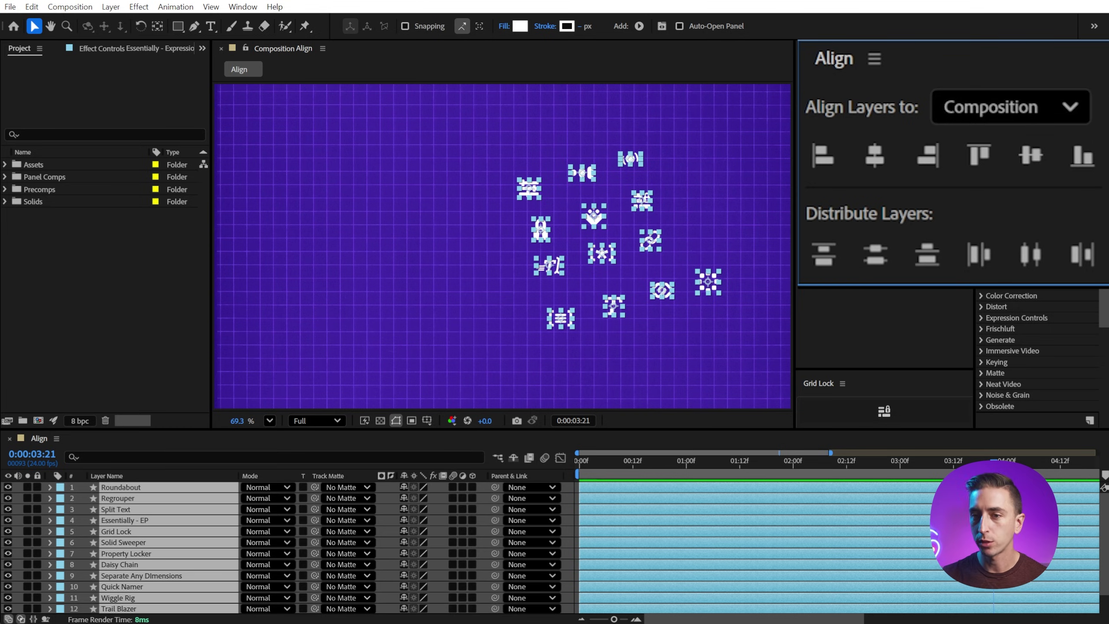
{"action": "left_click", "coordinate": [922, 261]}
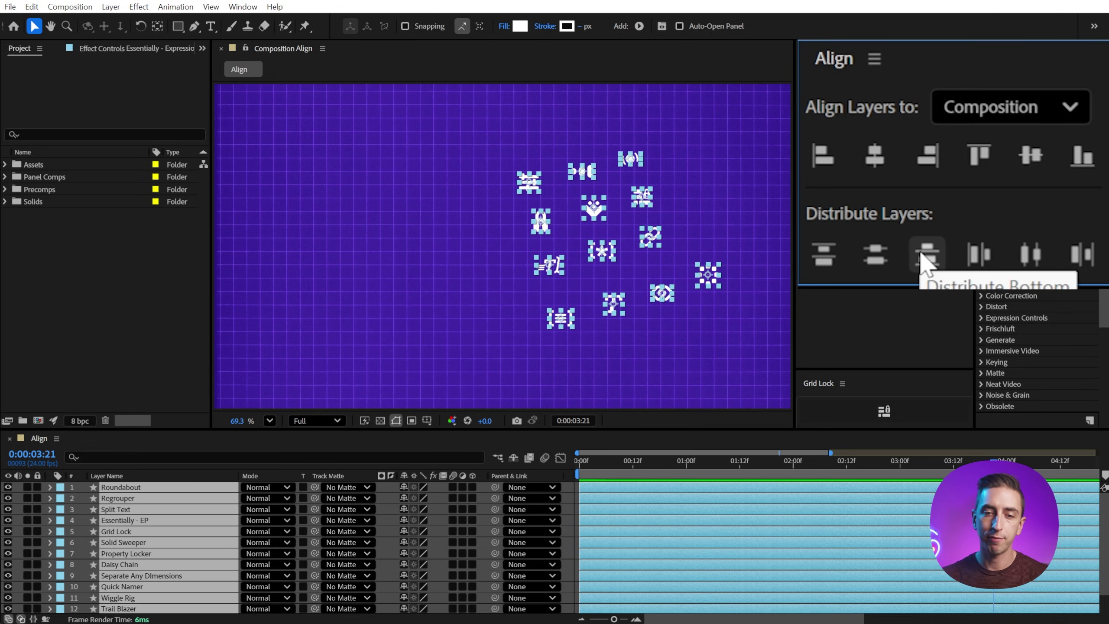
{"action": "left_click", "coordinate": [875, 259]}
{"action": "left_click", "coordinate": [988, 260]}
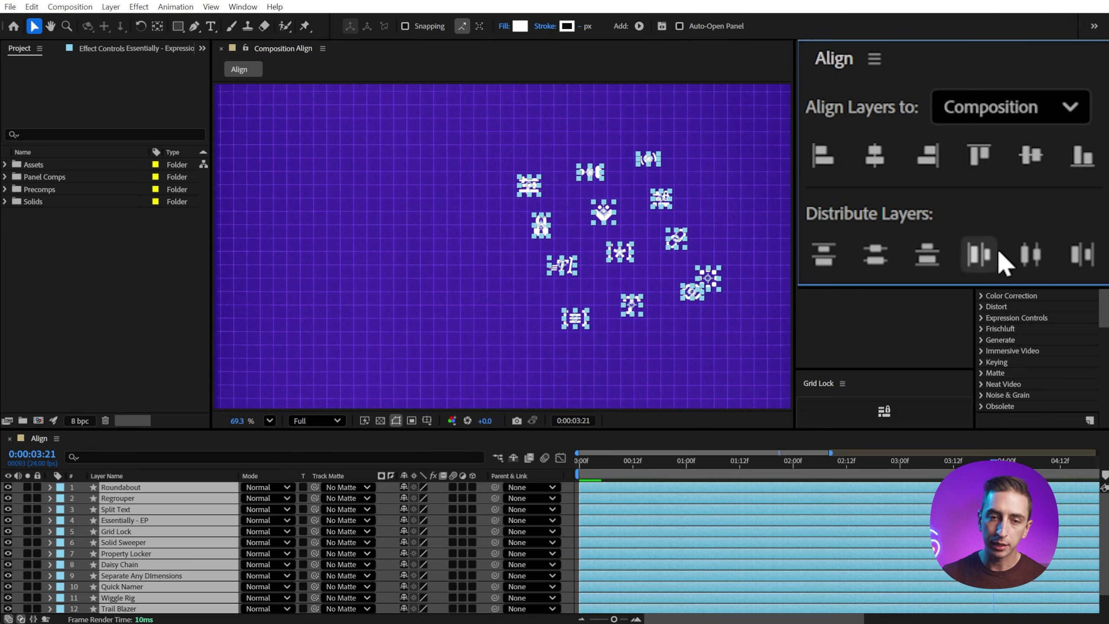
{"action": "left_click", "coordinate": [1084, 258]}
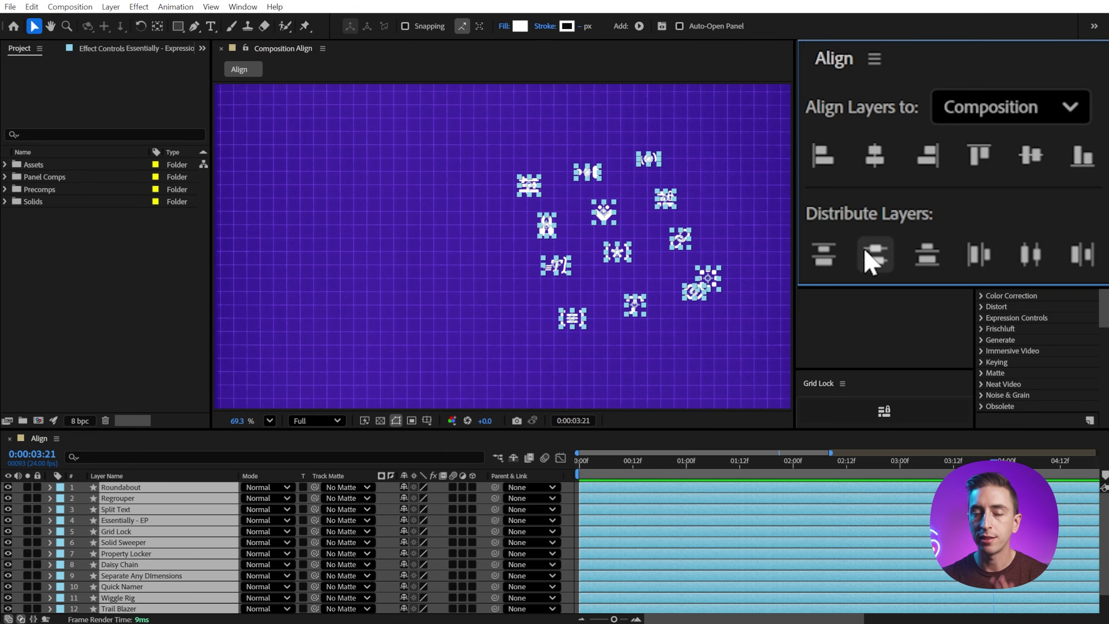
{"action": "left_click_drag", "start_coordinate": [751, 116], "coordinate": [494, 361]}
{"action": "key", "text": "ctrl+alt+shift+y"}
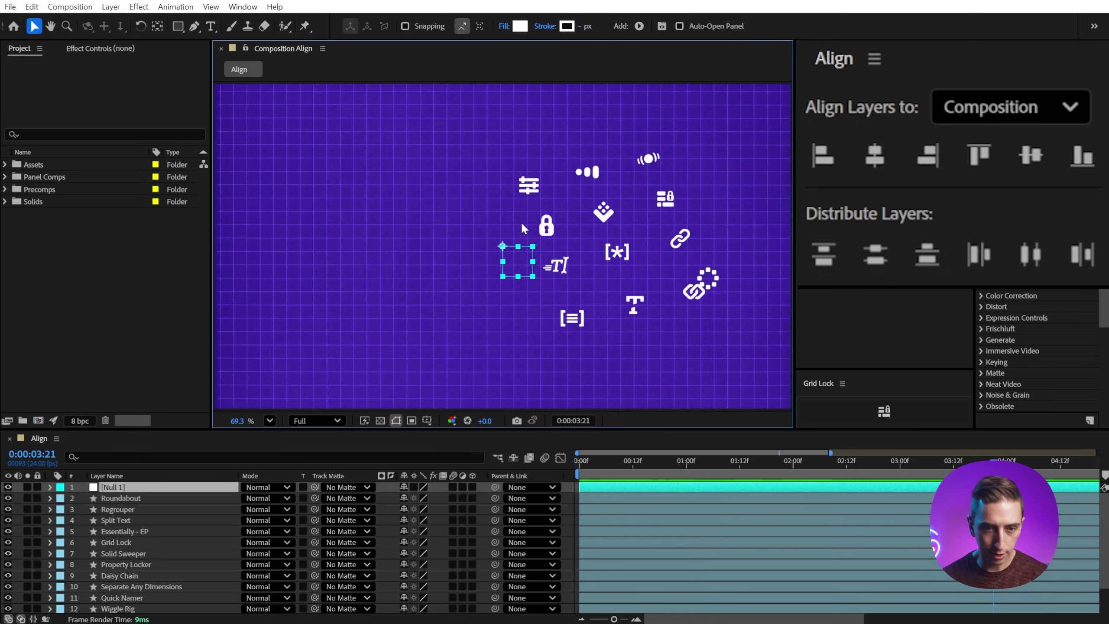
{"action": "key", "text": "ctrl+a"}
{"action": "left_click_drag", "start_coordinate": [494, 498], "coordinate": [479, 487]}
{"action": "left_click_drag", "start_coordinate": [533, 276], "coordinate": [427, 257]}
{"action": "key", "text": "w"}
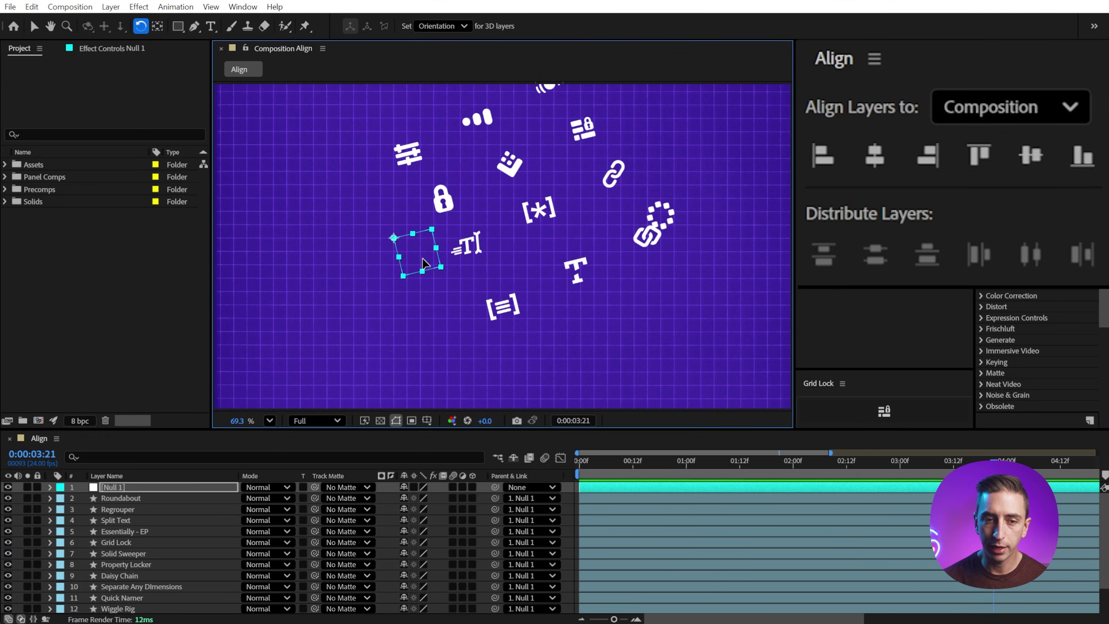
{"action": "key", "text": "ctrl+z"}
{"action": "key", "text": "v"}
{"action": "left_click_drag", "start_coordinate": [705, 97], "coordinate": [388, 379]}
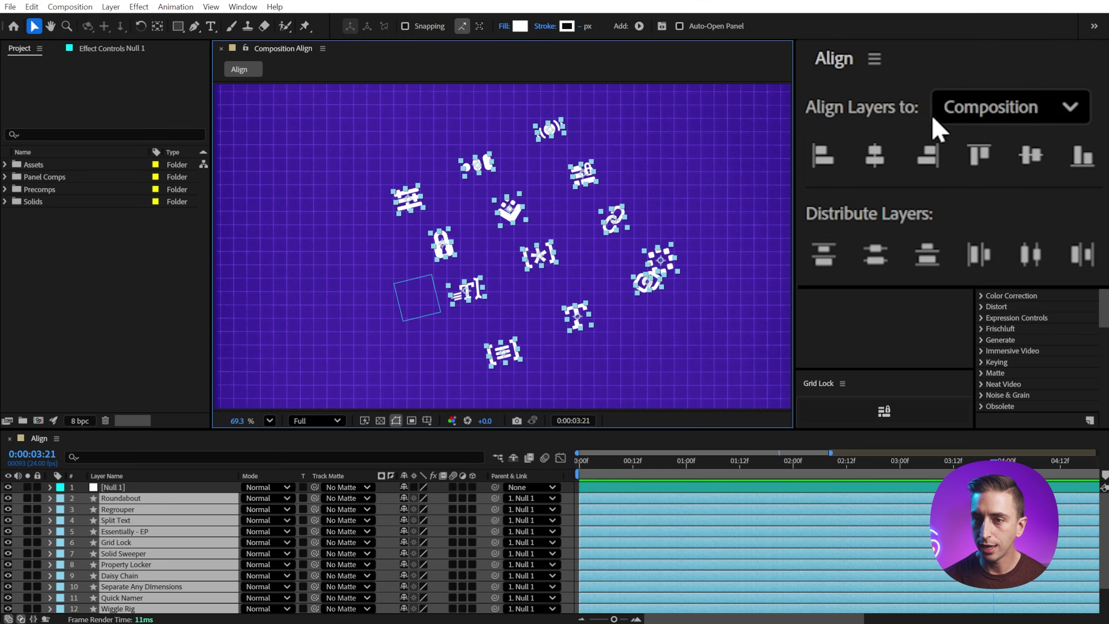
{"action": "left_click", "coordinate": [926, 156]}
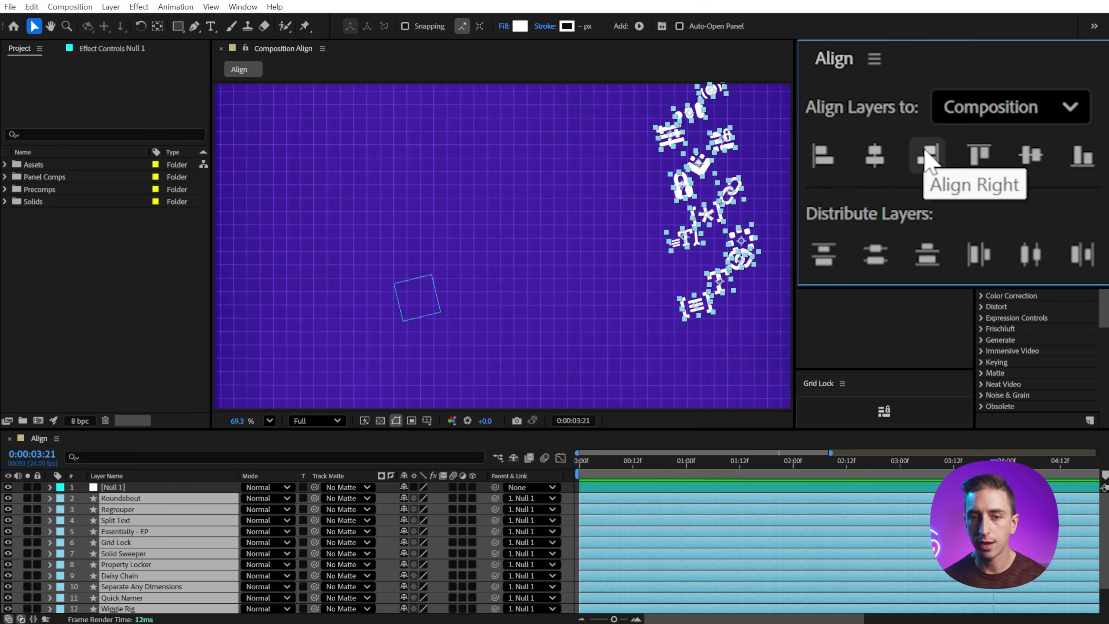
{"action": "left_click", "coordinate": [823, 158]}
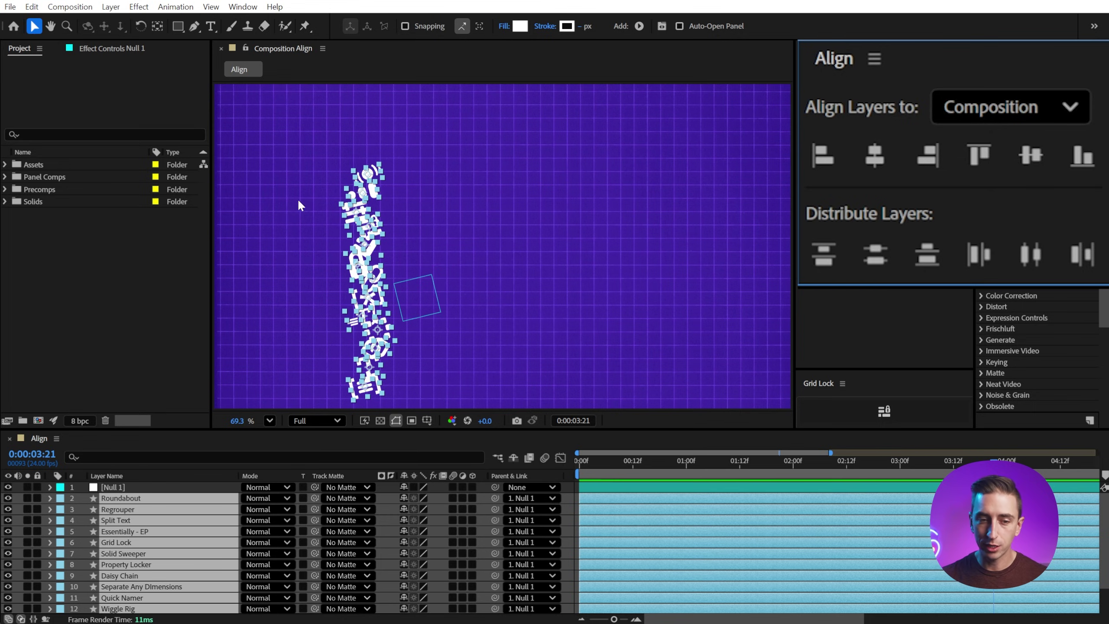
{"action": "left_click", "coordinate": [122, 488]}
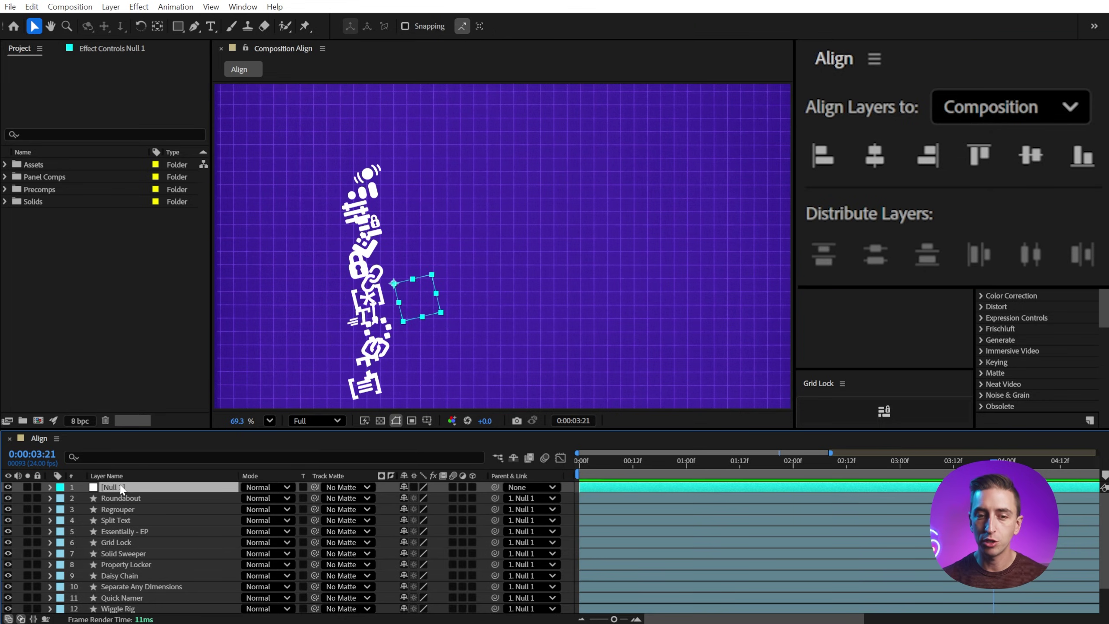
{"action": "key", "text": "ctrl+z"}
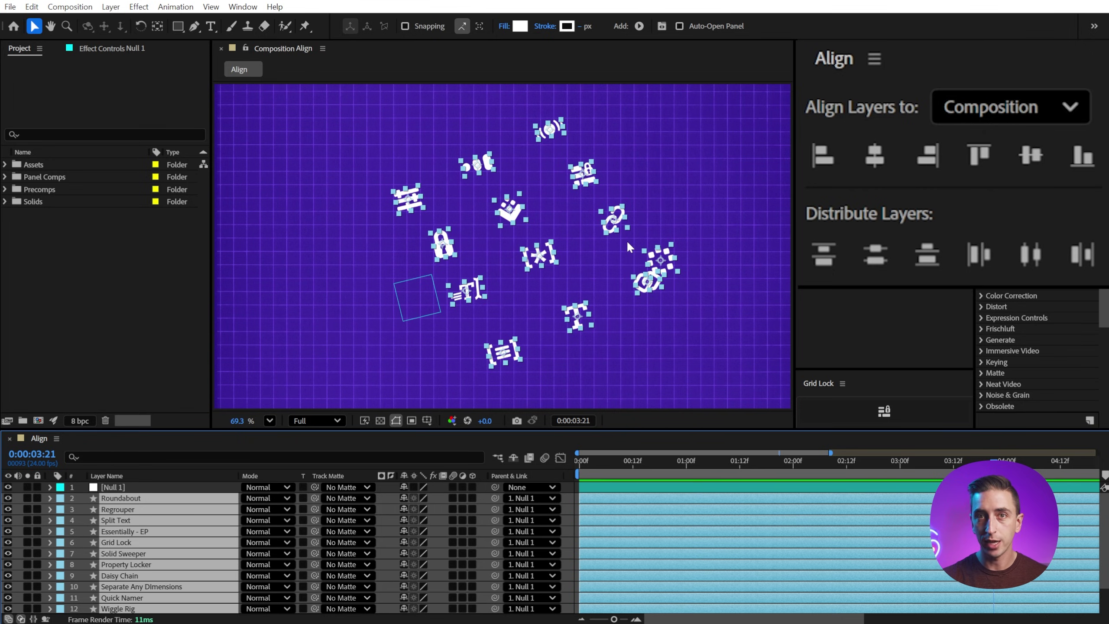
- Delete the Null 1 layer
{"action": "left_click", "coordinate": [744, 141]}
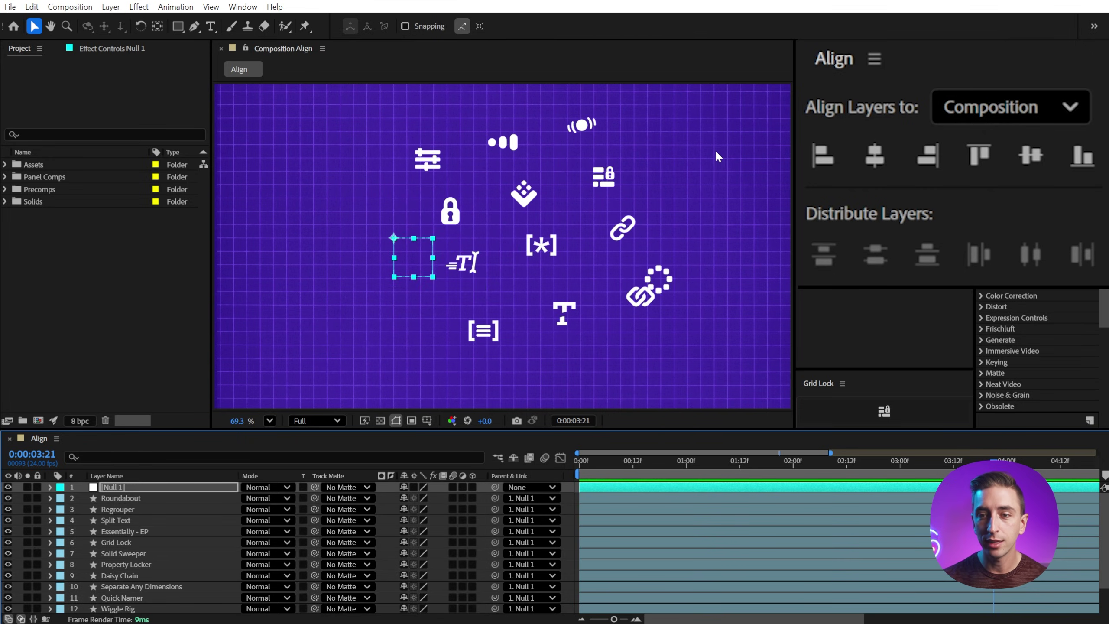
{"action": "left_click_drag", "start_coordinate": [672, 122], "coordinate": [432, 332]}
{"action": "left_click", "coordinate": [406, 255]}
{"action": "key", "text": "Delete"}
- Make all icon layers 3D, try Align Right, and dismiss the cannot-align-3D error
{"action": "left_click_drag", "start_coordinate": [382, 125], "coordinate": [736, 394]}
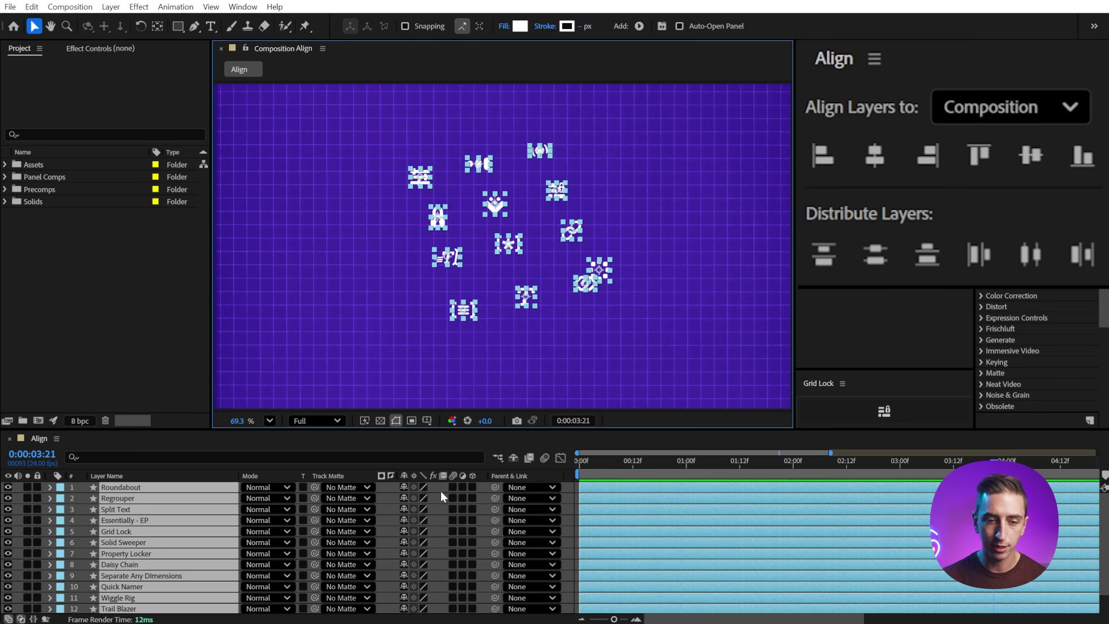
{"action": "left_click", "coordinate": [472, 487]}
{"action": "left_click", "coordinate": [637, 261]}
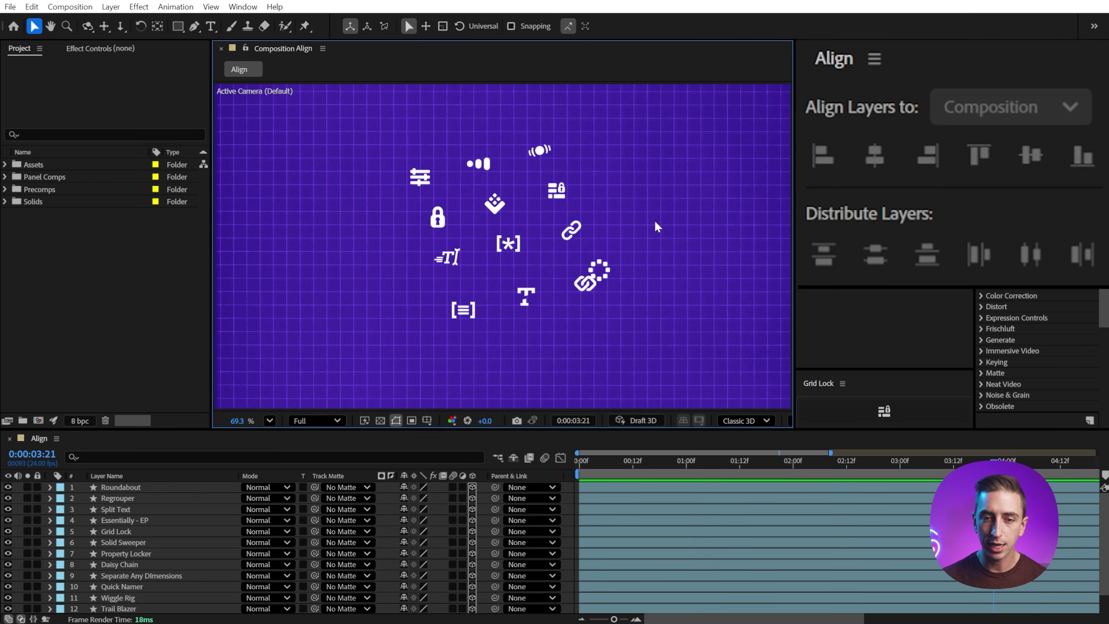
{"action": "left_click_drag", "start_coordinate": [655, 139], "coordinate": [307, 356]}
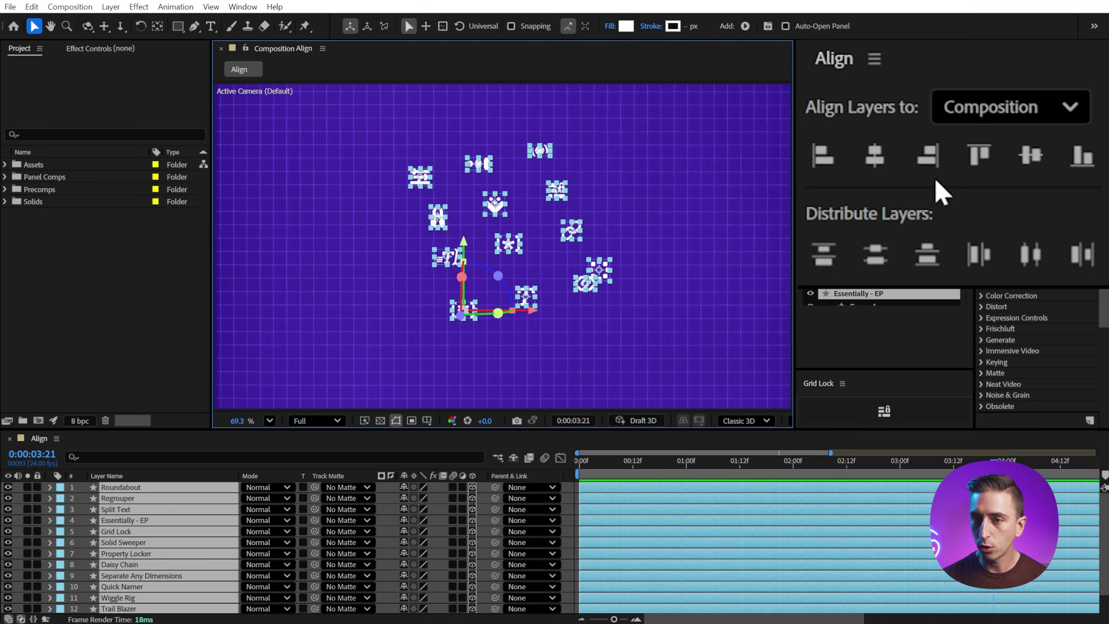
{"action": "left_click", "coordinate": [933, 162]}
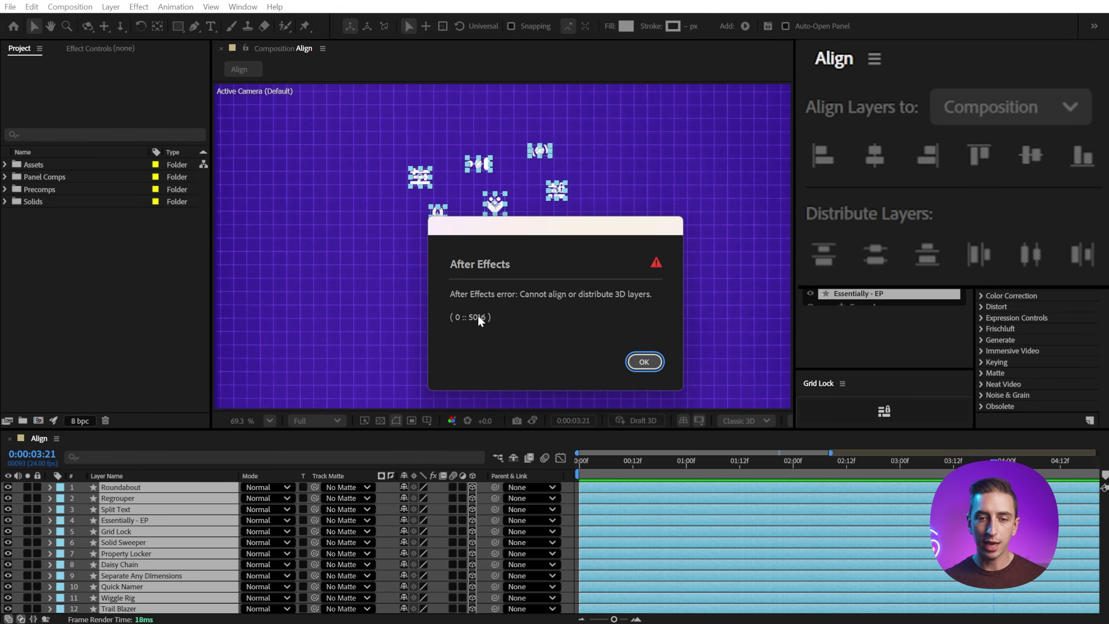
{"action": "left_click", "coordinate": [649, 366]}
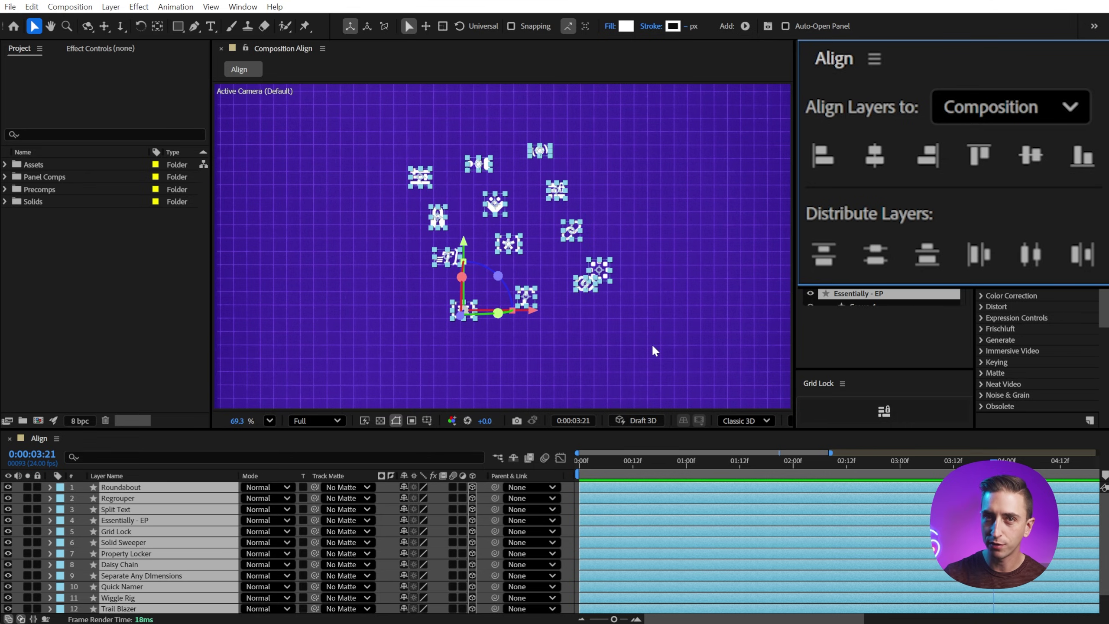
- Undo the 3D switch, nudge the Roundabout icon up, select all 13 icons, and enlarge the Grid Lock panel
{"action": "key", "text": "ctrl+z"}
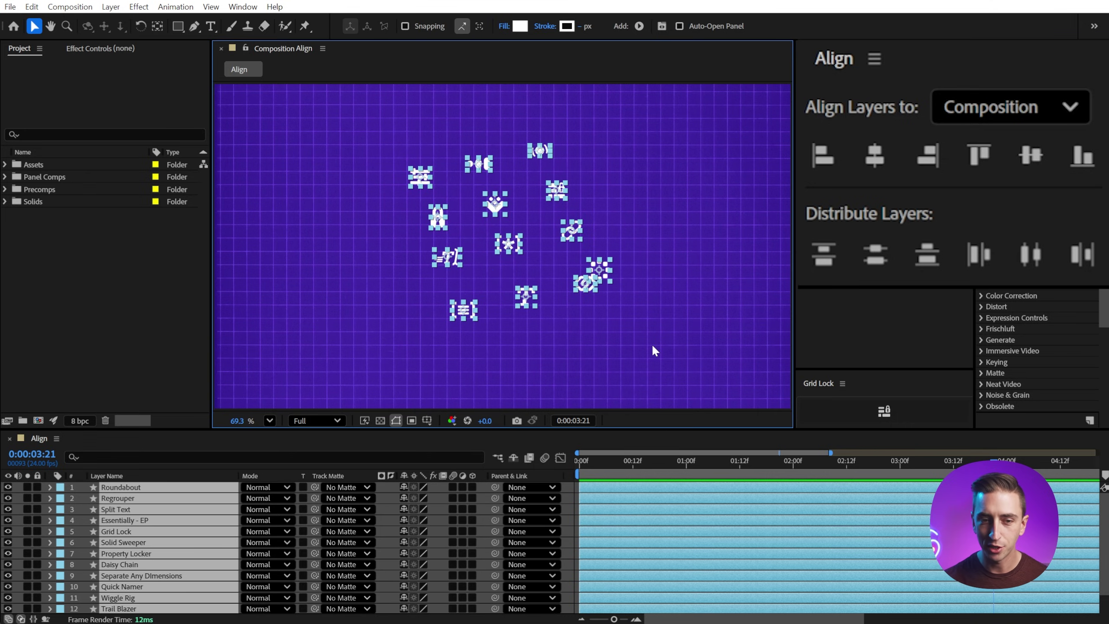
{"action": "left_click", "coordinate": [674, 260]}
{"action": "left_click_drag", "start_coordinate": [611, 266], "coordinate": [610, 250]}
{"action": "left_click_drag", "start_coordinate": [653, 123], "coordinate": [384, 366]}
{"action": "left_click_drag", "start_coordinate": [853, 369], "coordinate": [847, 337]}
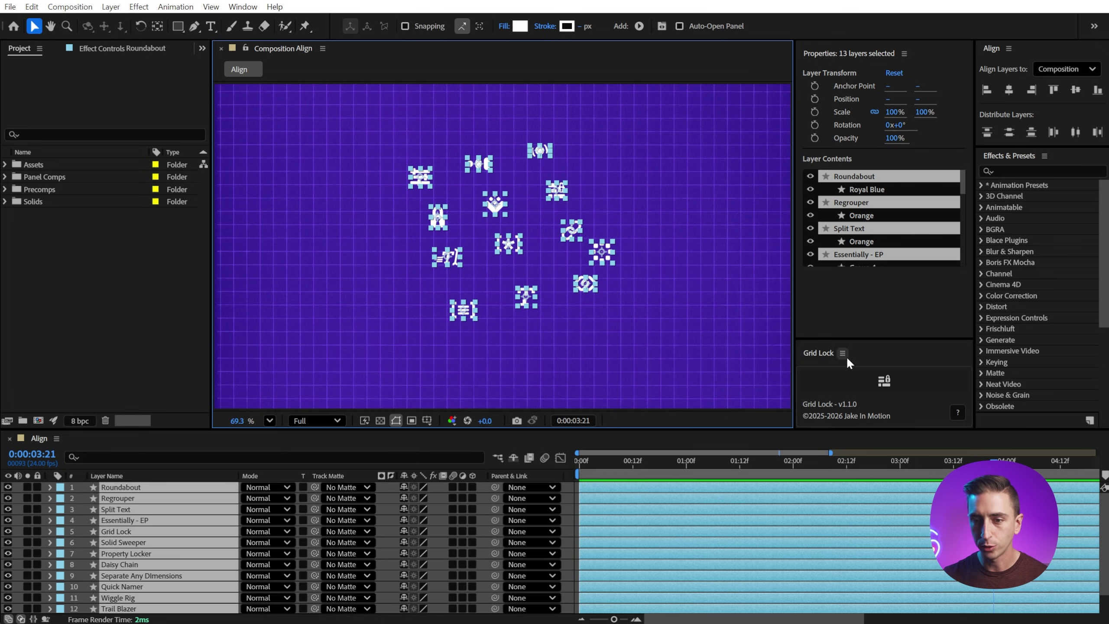
- Put the selected icons into a Grid Lock container and shrink it toward the centre
{"action": "left_click", "coordinate": [882, 381]}
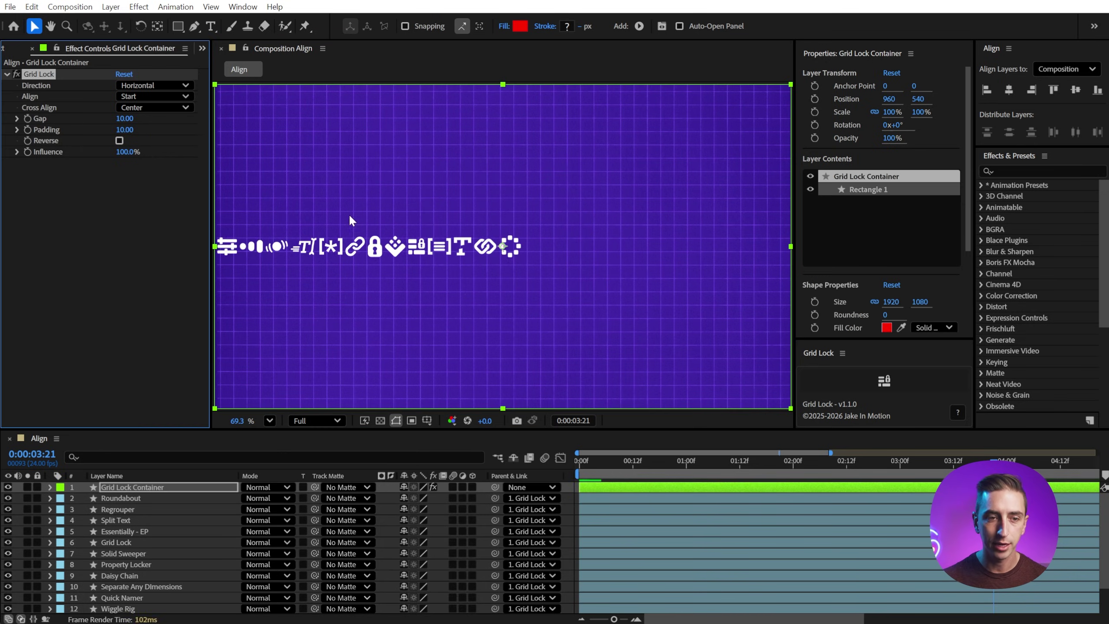
{"action": "left_click", "coordinate": [134, 489]}
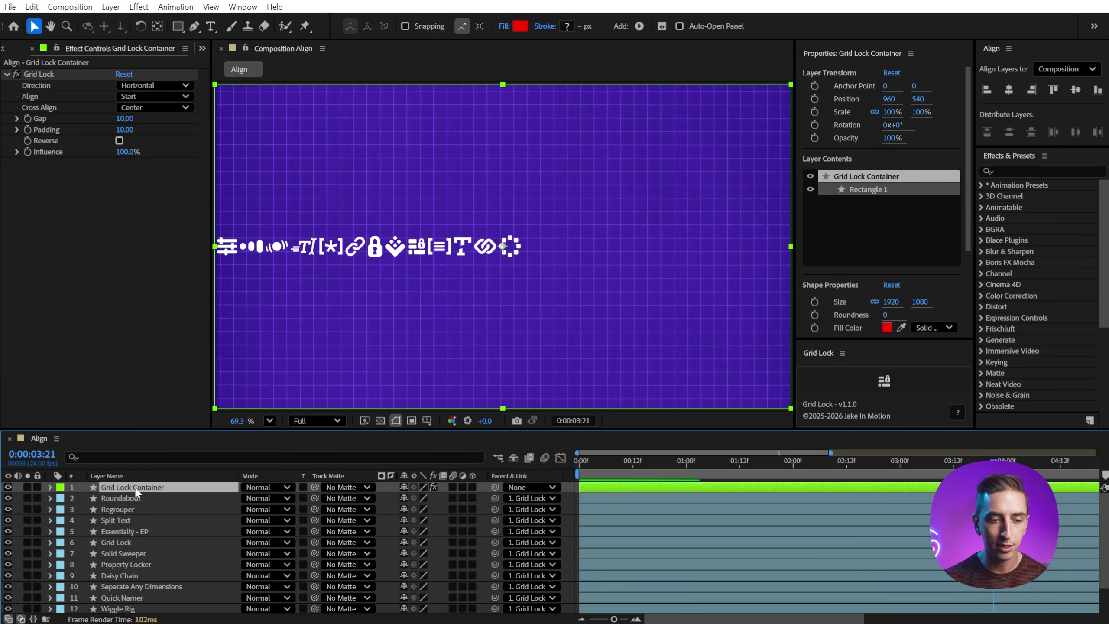
{"action": "left_click", "coordinate": [280, 132]}
{"action": "left_click_drag", "start_coordinate": [219, 85], "coordinate": [359, 146]}
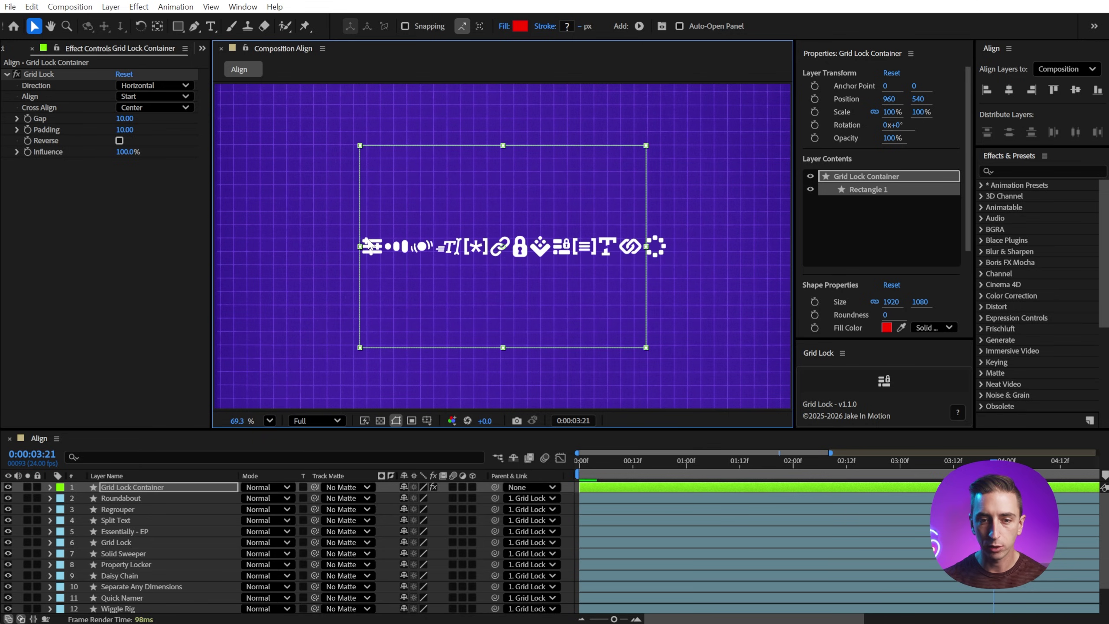
- Set the Grid Lock direction to Wrap and resize the container so icons form three rows
{"action": "left_click", "coordinate": [33, 82]}
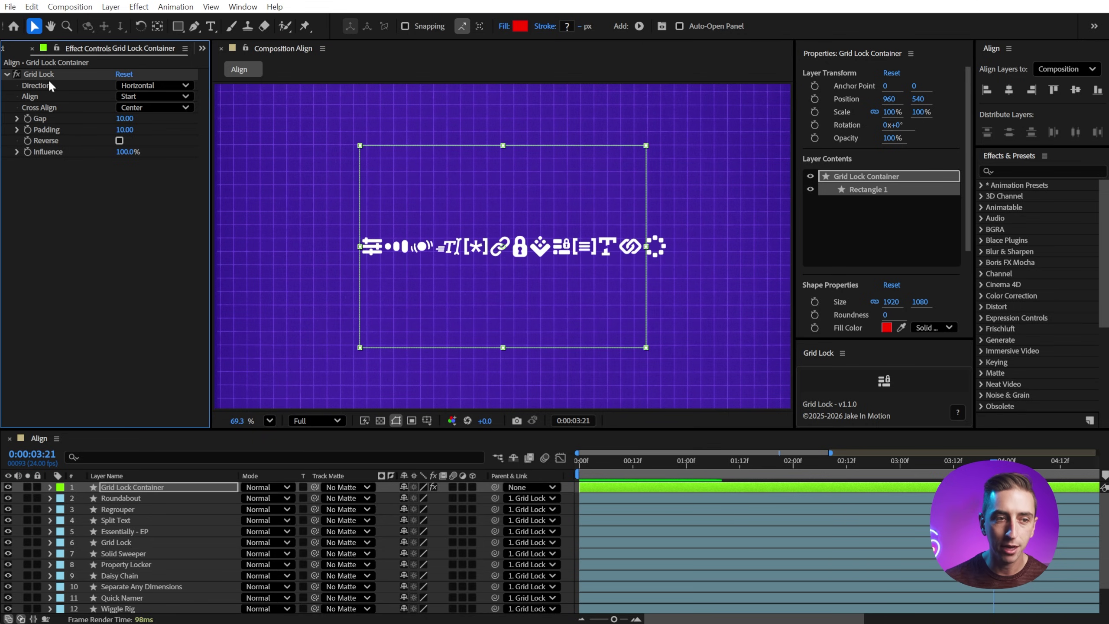
{"action": "left_click", "coordinate": [147, 86]}
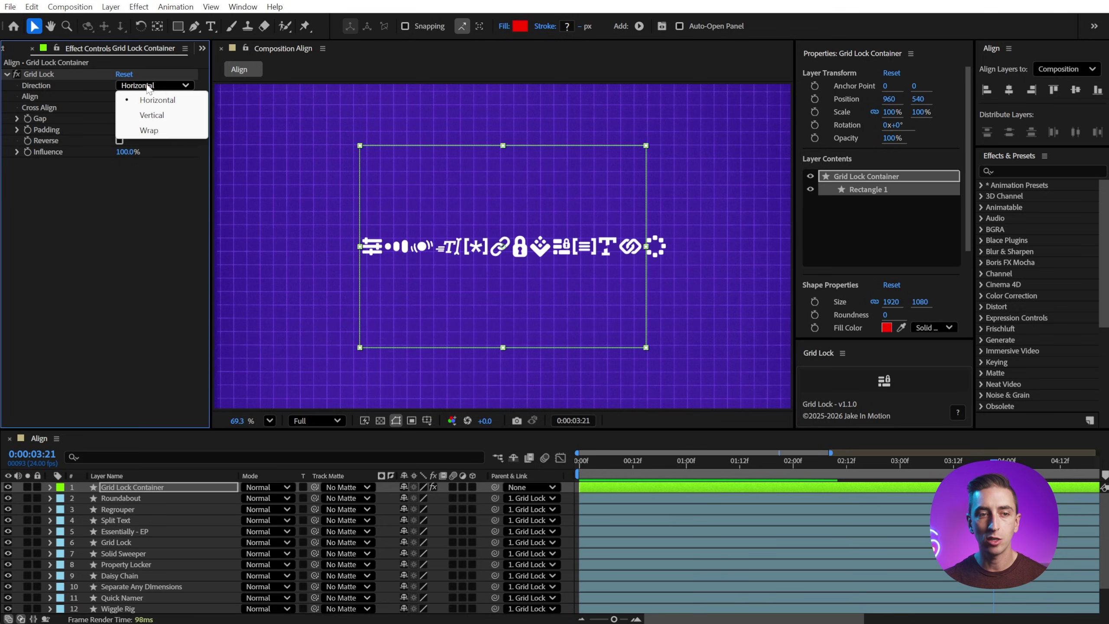
{"action": "left_click", "coordinate": [149, 130]}
{"action": "left_click", "coordinate": [626, 311]}
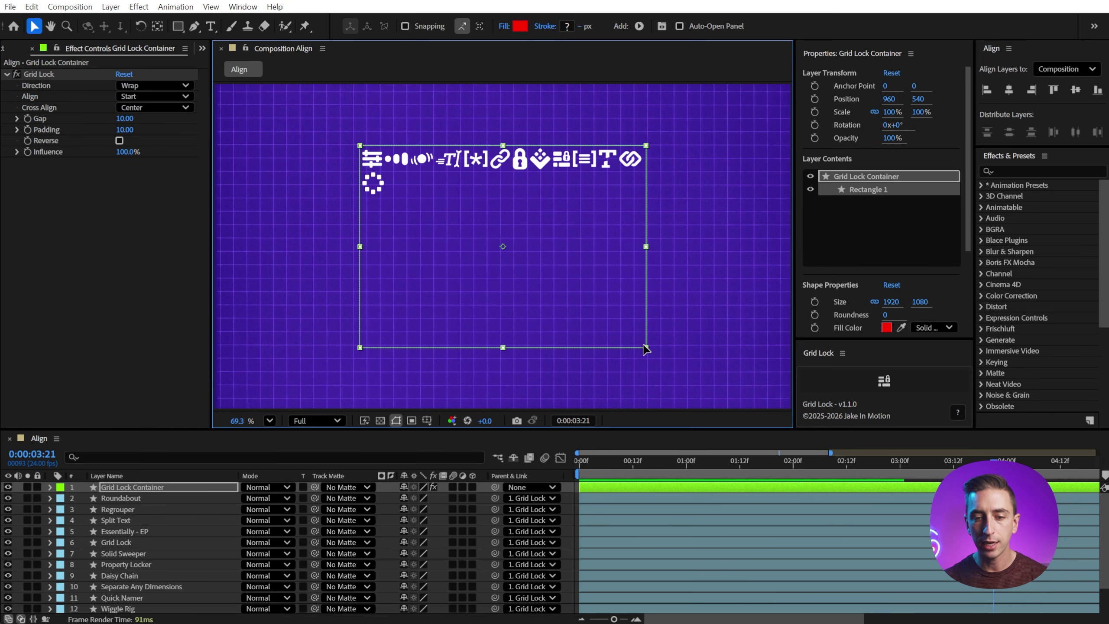
{"action": "left_click_drag", "start_coordinate": [645, 348], "coordinate": [609, 318]}
- Set the Grid Lock container padding to 0
{"action": "left_click_drag", "start_coordinate": [131, 134], "coordinate": [153, 117]}
{"action": "left_click", "coordinate": [125, 131]}
{"action": "type", "text": "0"}
{"action": "key", "text": "Return"}
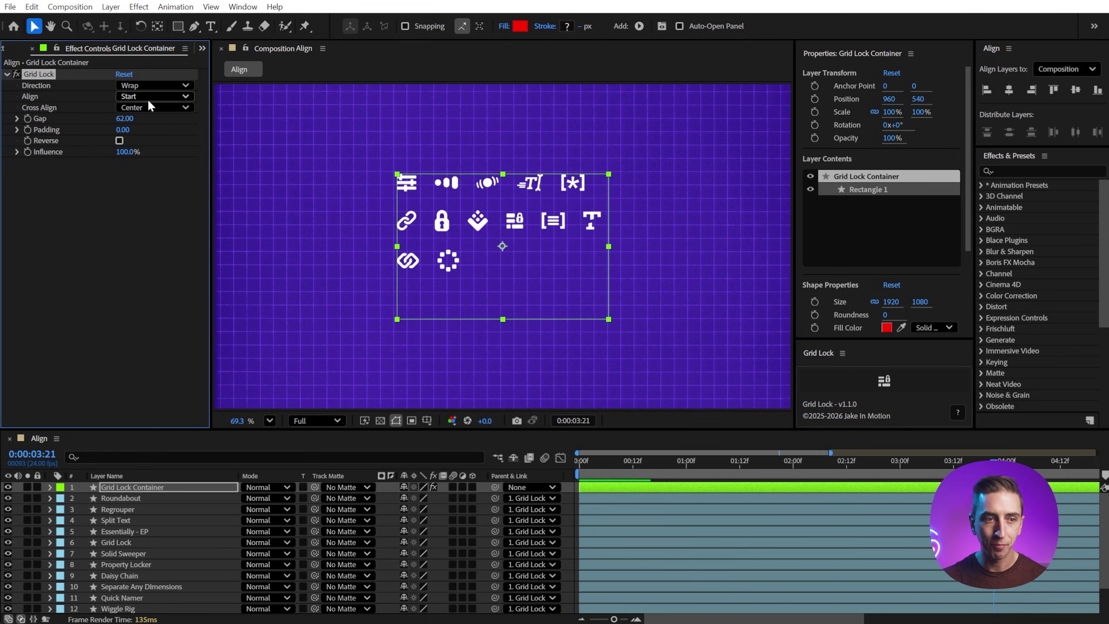
- Set Align and Cross Align to Space Between, then narrow the container to four columns
{"action": "left_click", "coordinate": [155, 97]}
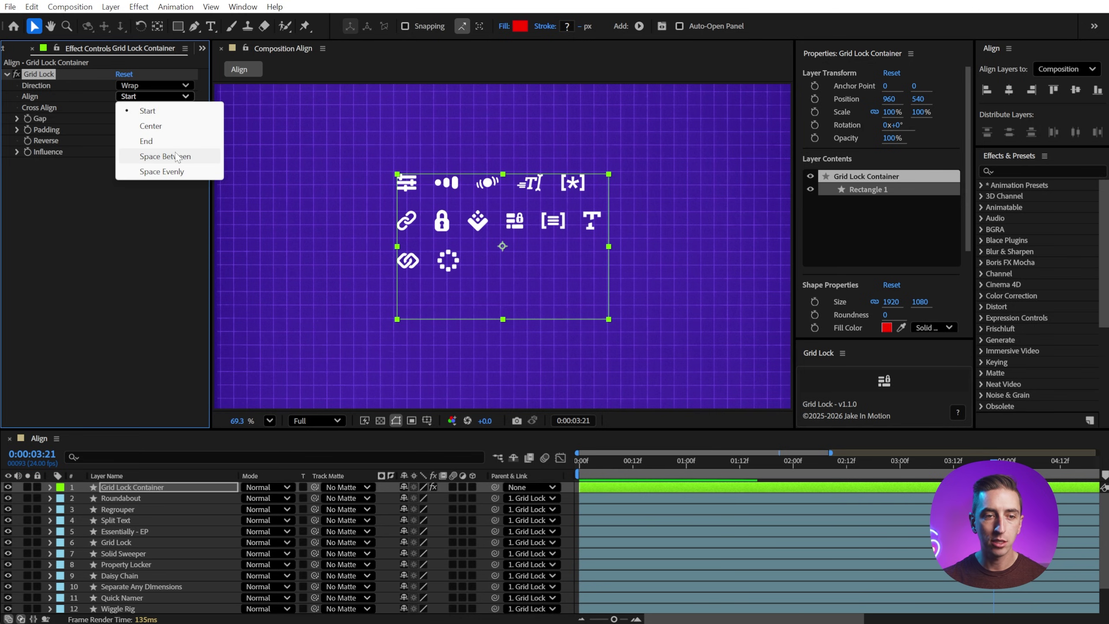
{"action": "left_click", "coordinate": [176, 156]}
{"action": "left_click", "coordinate": [144, 108]}
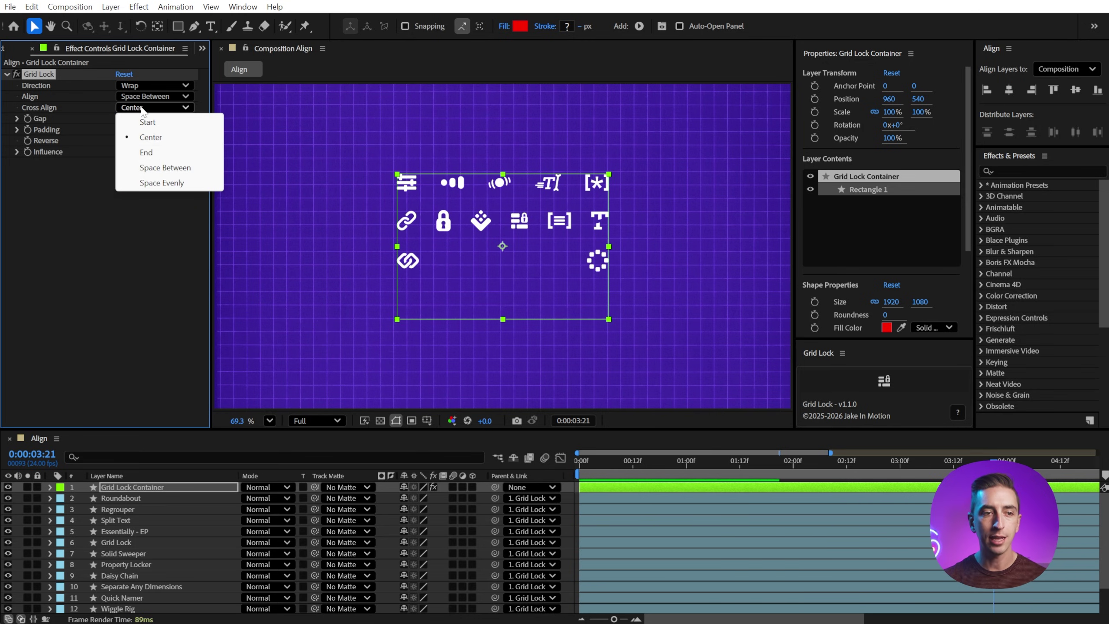
{"action": "left_click", "coordinate": [178, 169]}
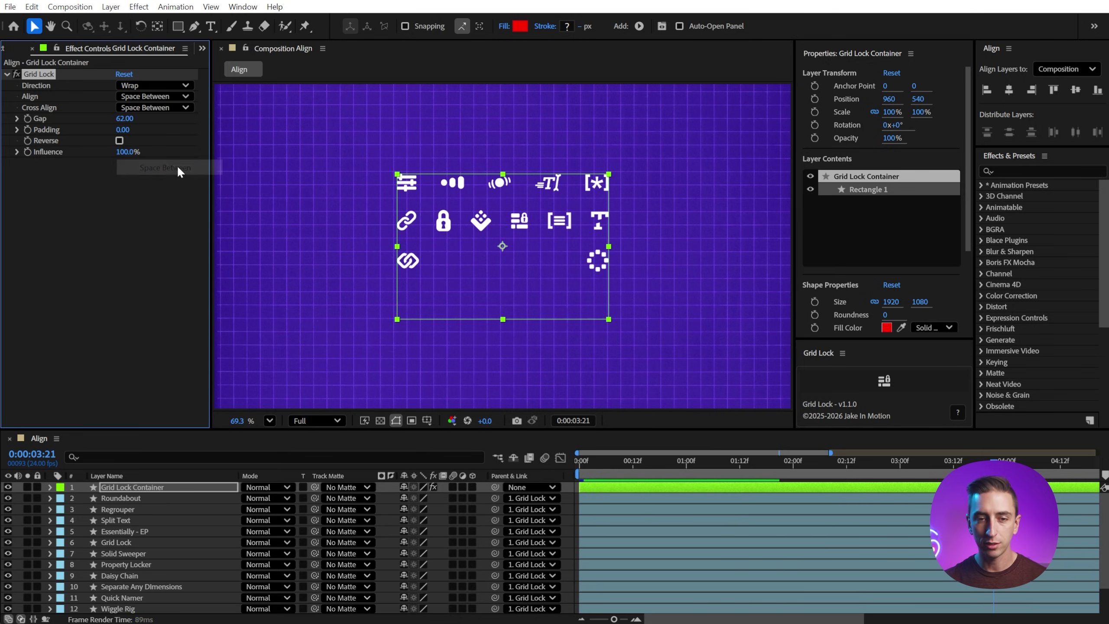
{"action": "left_click", "coordinate": [577, 275]}
{"action": "mouse_move", "coordinate": [610, 320]}
{"action": "left_mouse_down"}
{"action": "mouse_move", "coordinate": [575, 316]}
{"action": "mouse_move", "coordinate": [602, 320]}
{"action": "left_mouse_up"}
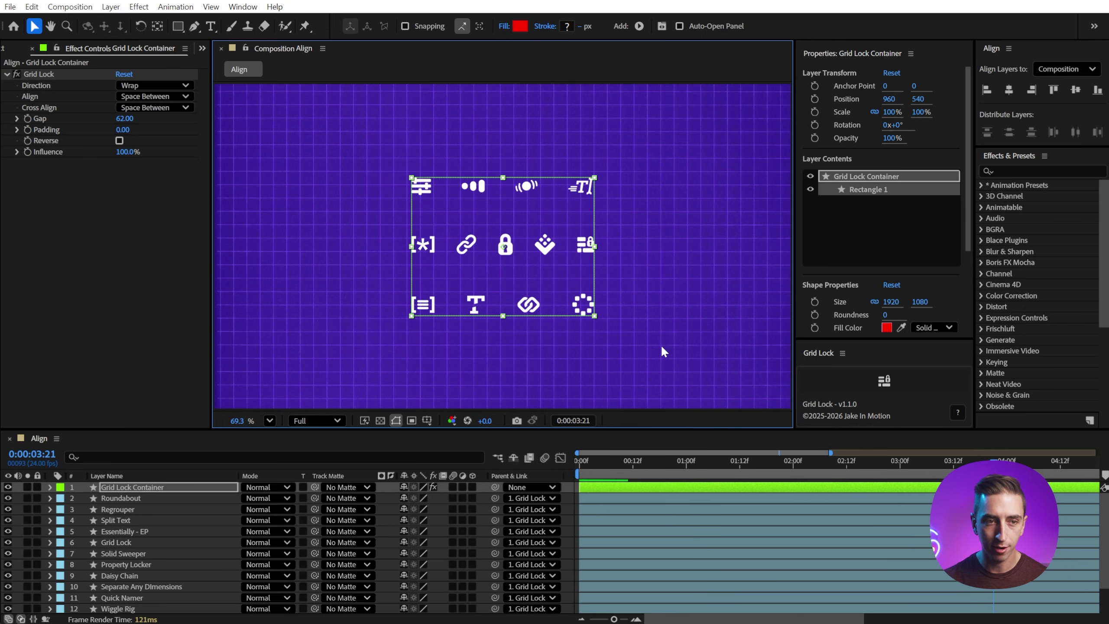
- Select the Daisy Chain link icon and scale it up to 273.39%
{"action": "left_click", "coordinate": [212, 575]}
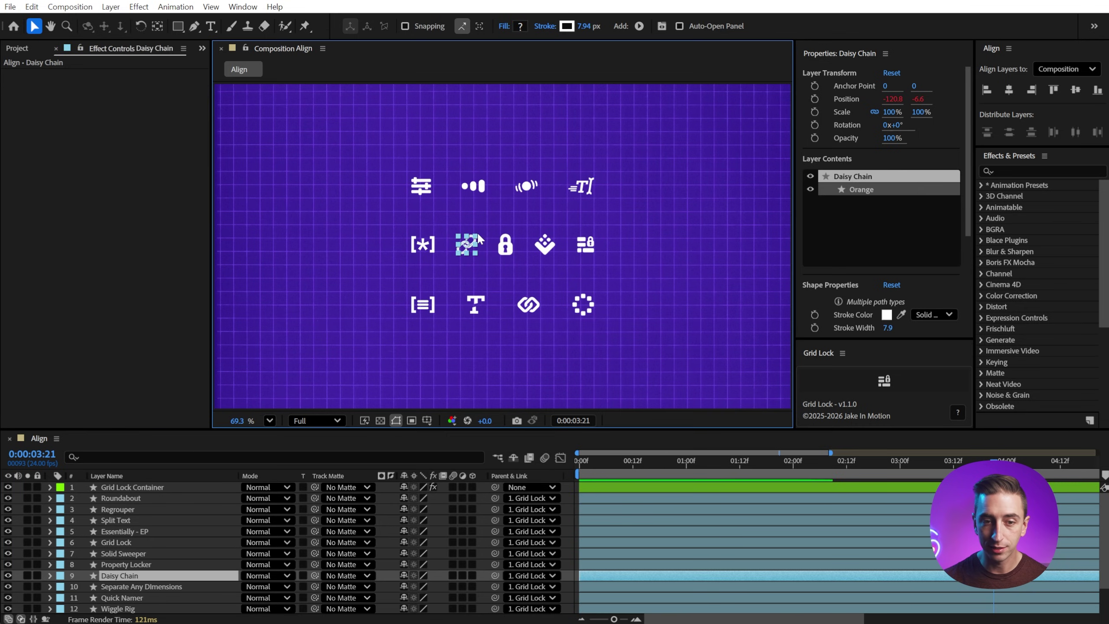
{"action": "left_click_drag", "start_coordinate": [477, 232], "coordinate": [488, 223]}
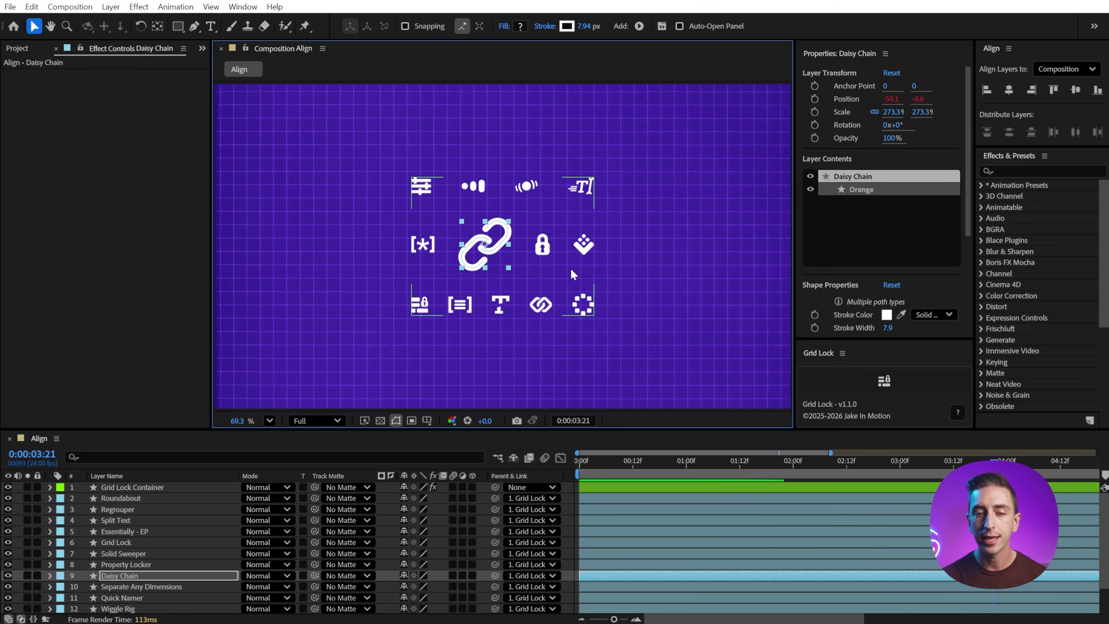
- Select all icons except the Grid Lock Container, release them from Grid Lock, and deselect
{"action": "key", "text": "ctrl+a"}
{"action": "left_click", "coordinate": [128, 487], "text": "ctrl"}
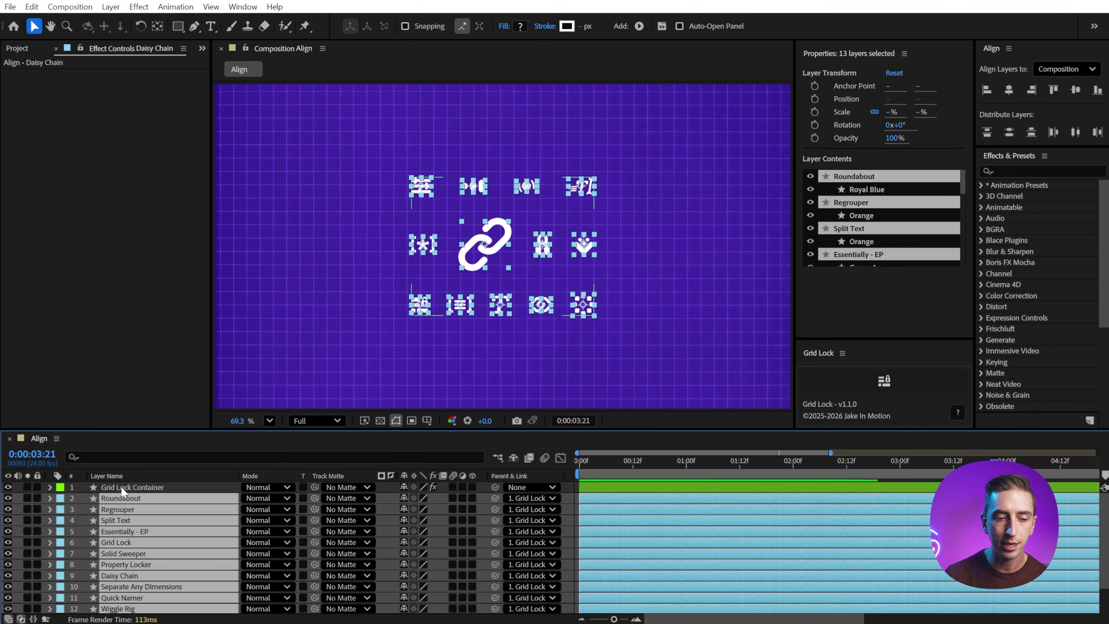
{"action": "left_click", "coordinate": [881, 383]}
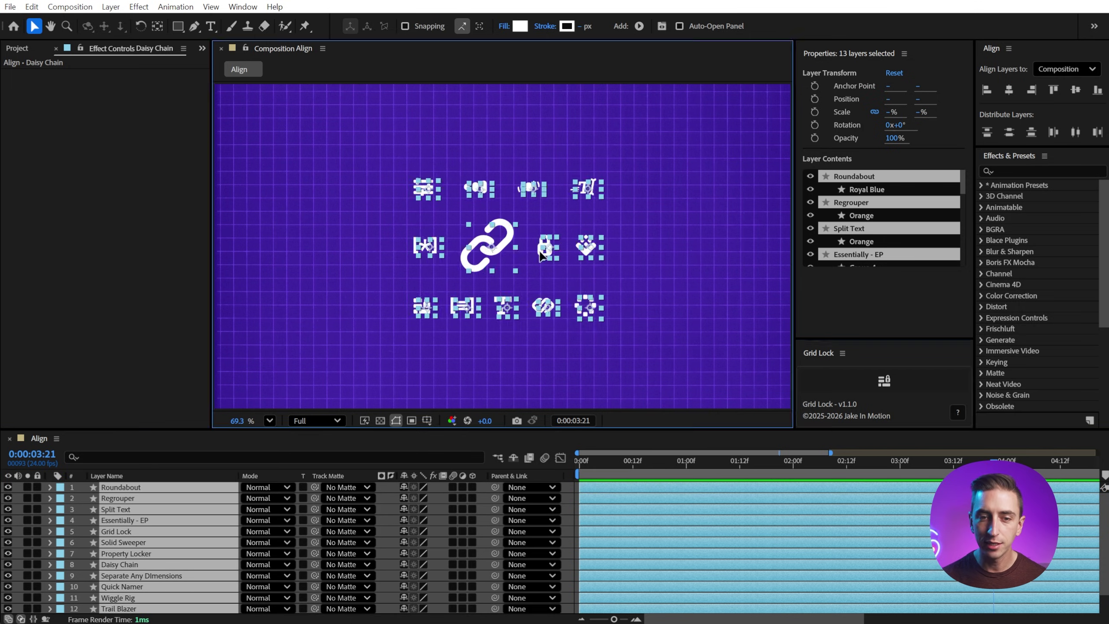
{"action": "left_click", "coordinate": [677, 283]}
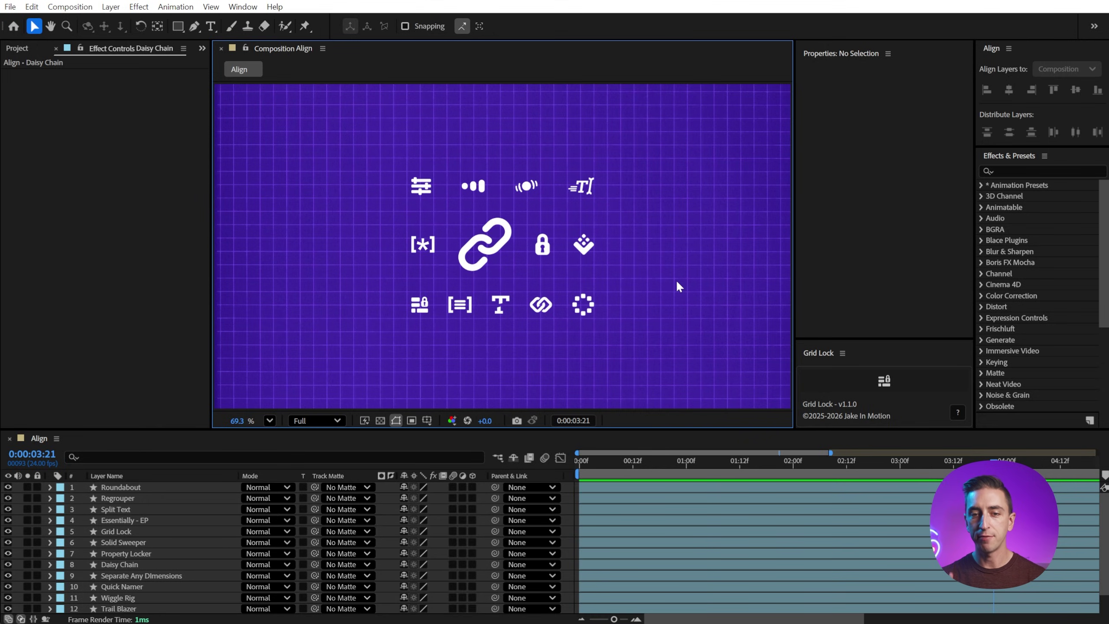